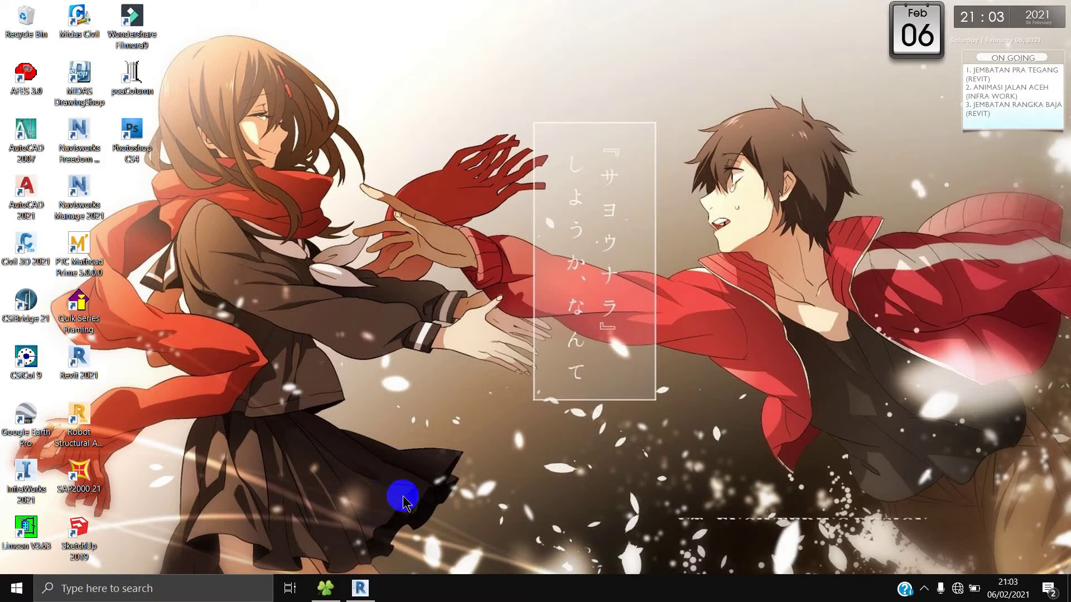
Step: Launch Revit 2021 from the taskbar
click(360, 589)
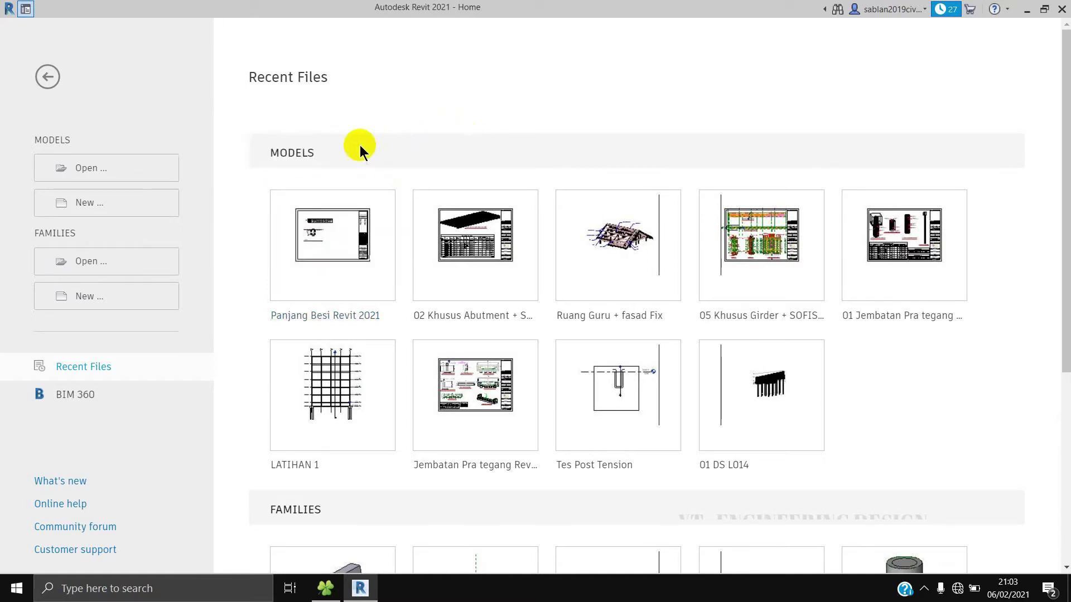
Step: Create a new project from the Metric-Structural Template
click(104, 212)
click(365, 216)
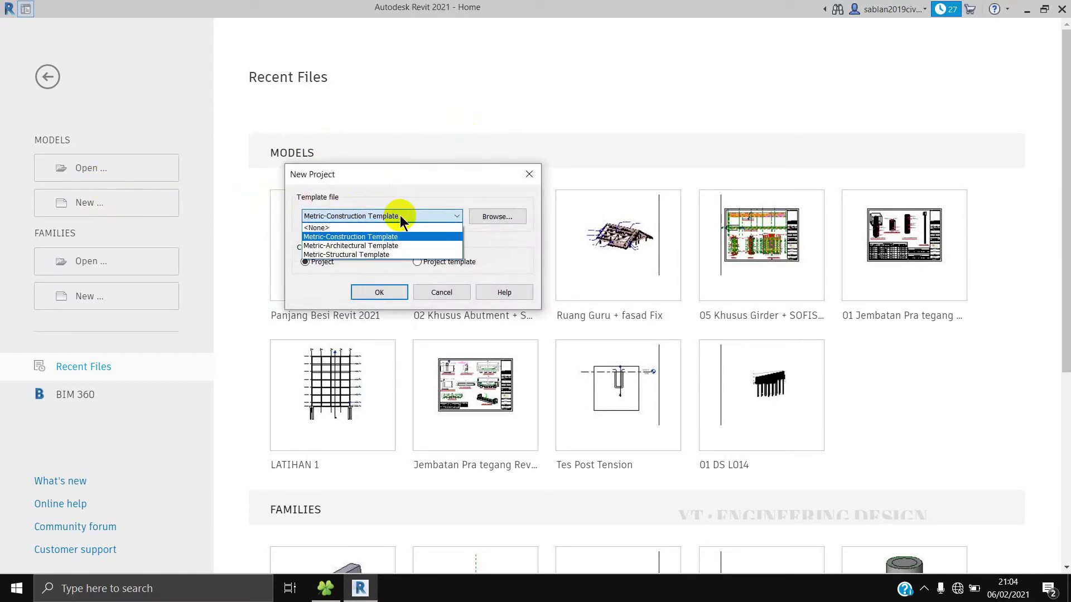
click(373, 254)
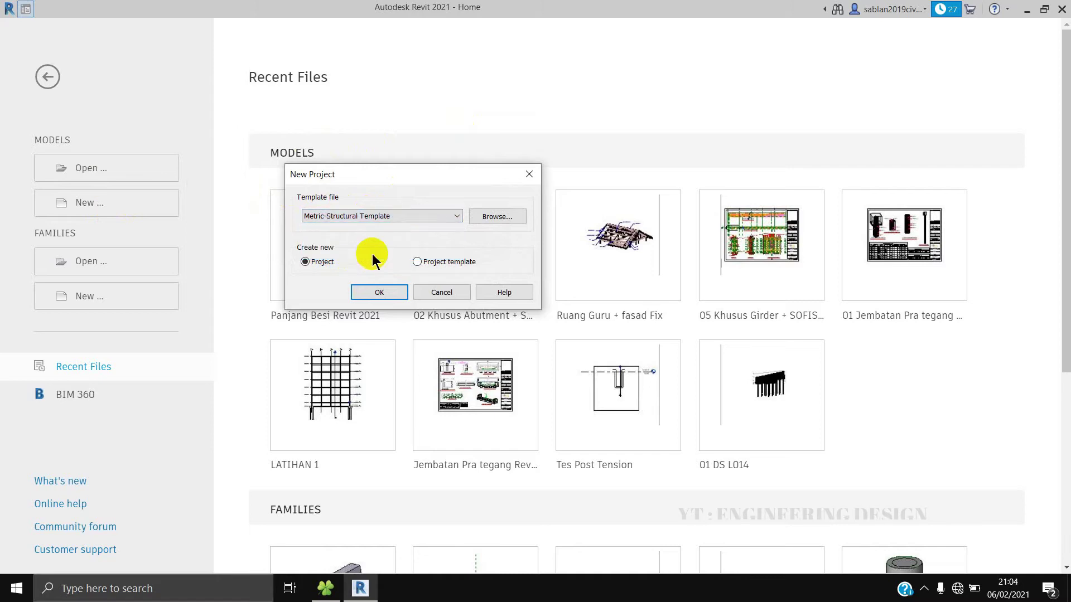
click(379, 291)
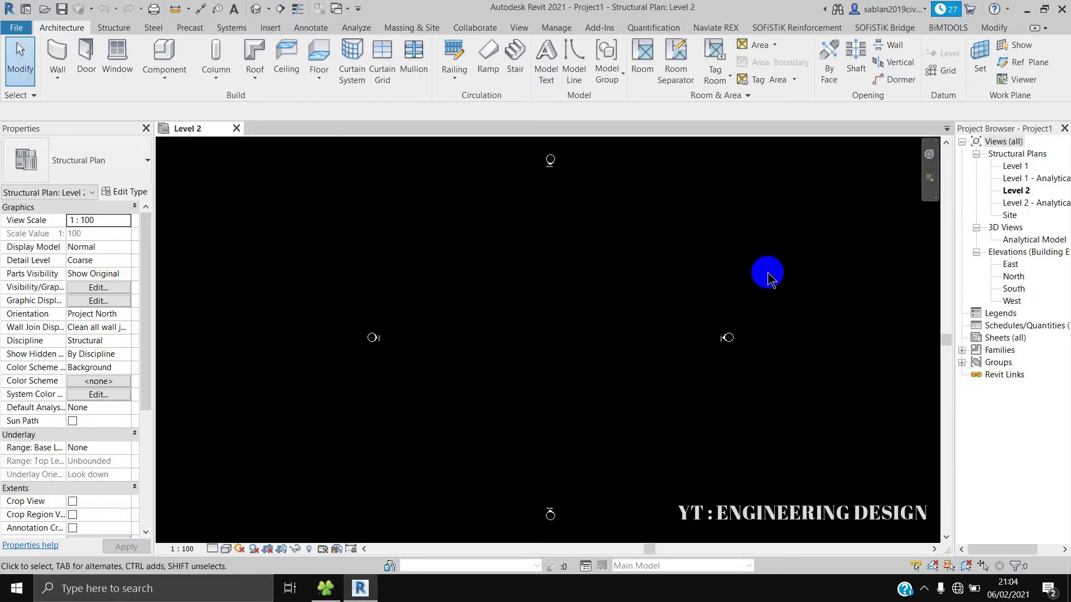
Step: Open the Level 1 structural plan and draw vertical grid 1
double_click(1012, 165)
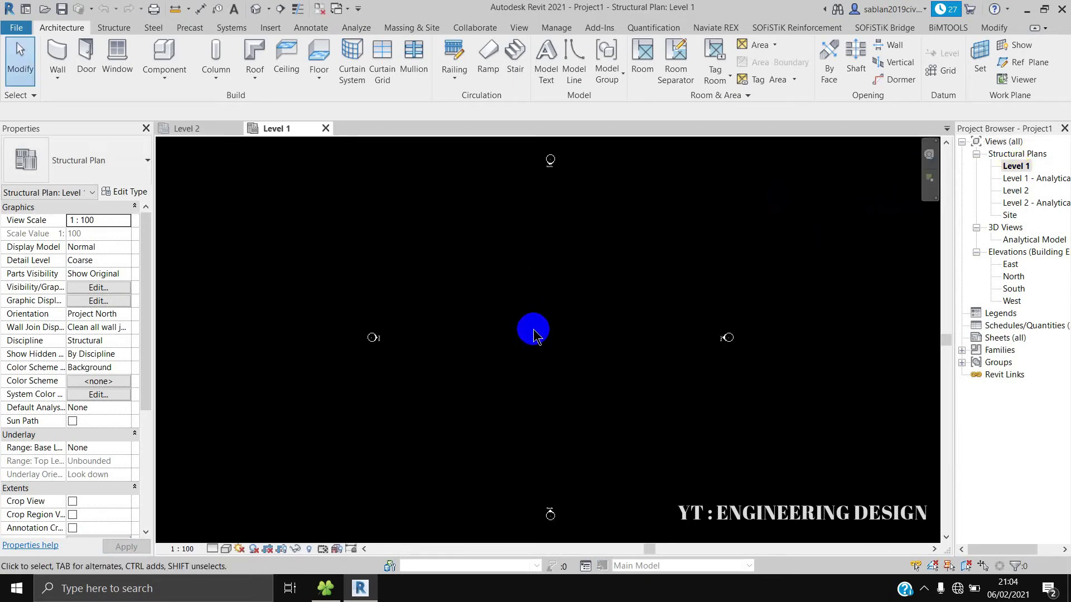
scroll(533, 335, up, 1)
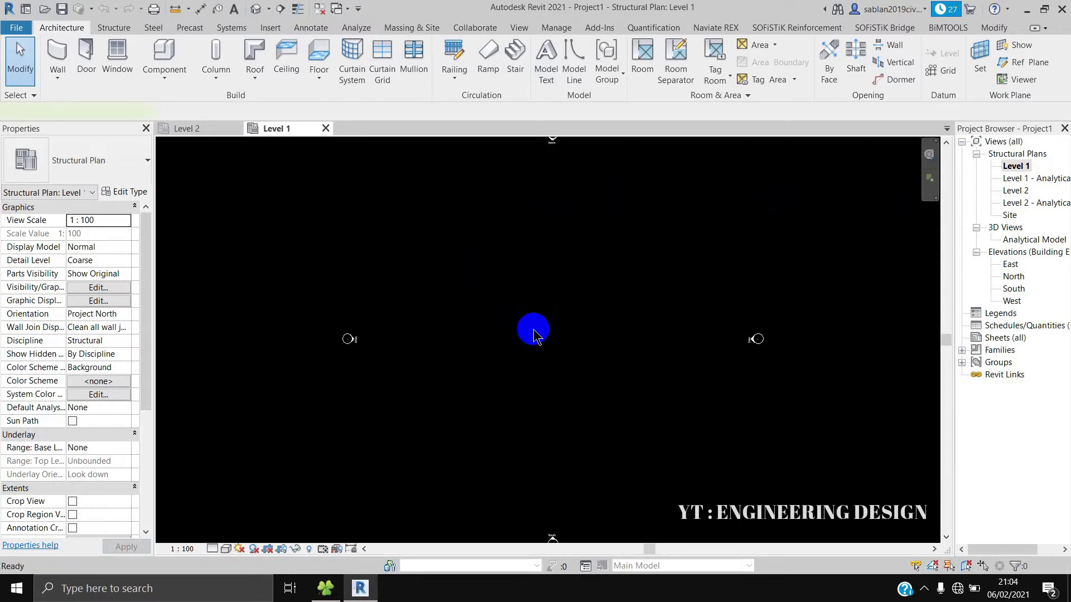
key(g)
key(r)
click(534, 300)
click(534, 369)
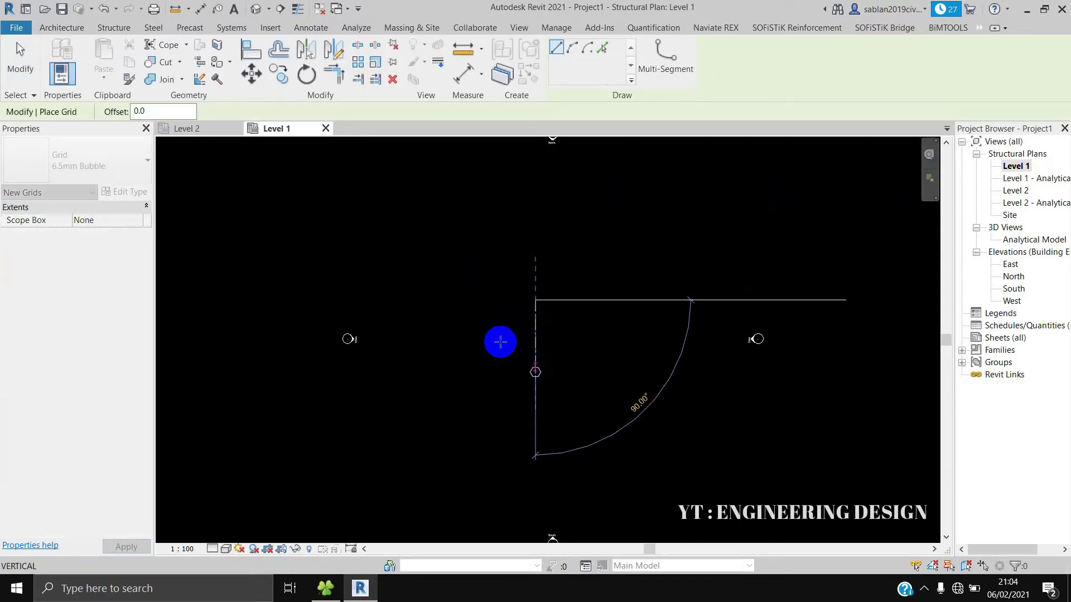
Step: Draw horizontal grid 2 crossing grid 1, then stop placing grids
scroll(499, 339, up, 2)
click(497, 336)
click(614, 335)
scroll(585, 333, up, 2)
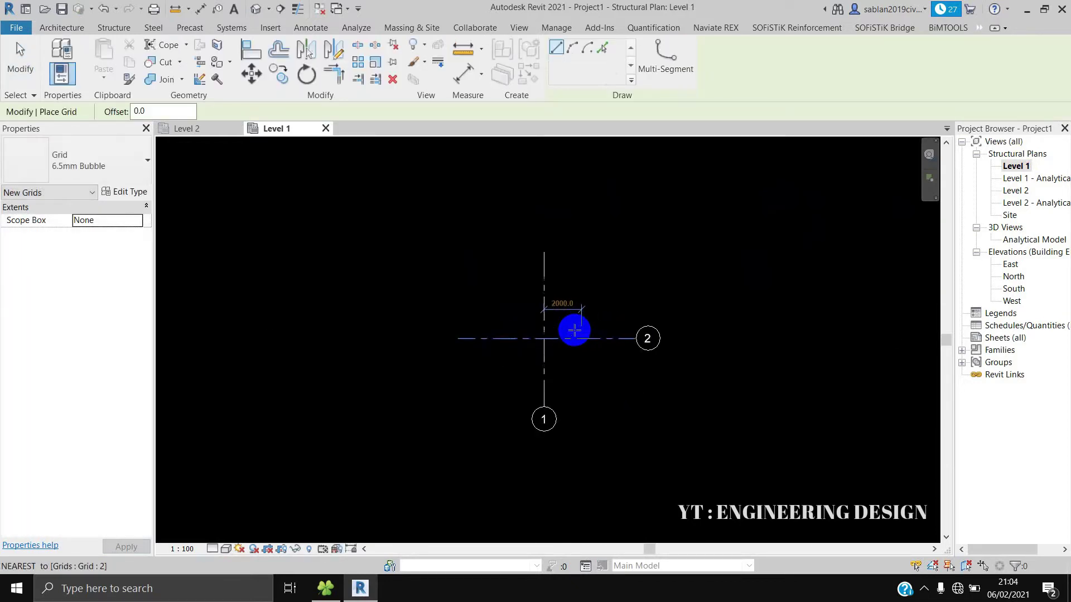
scroll(580, 335, up, 1)
key(Escape)
key(Escape)
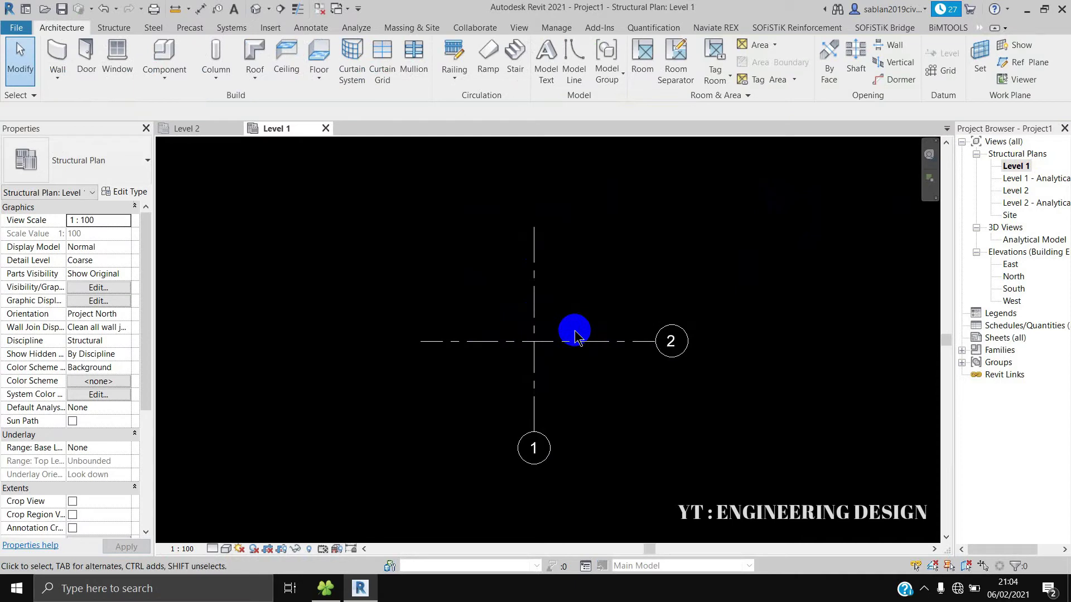
scroll(577, 326, up, 1)
scroll(578, 321, up, 1)
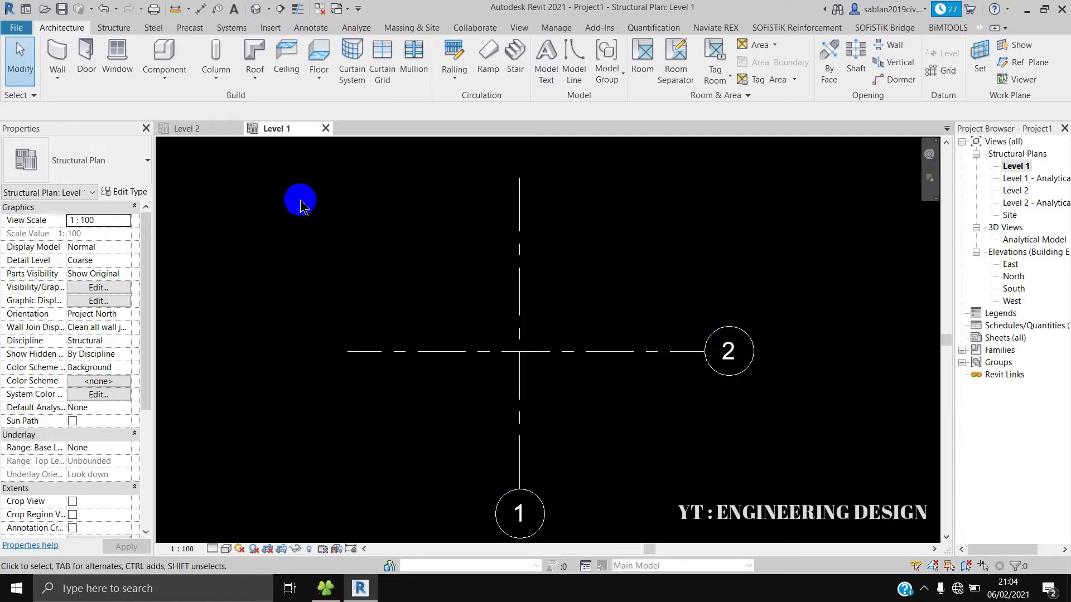
Step: Place an 1800 x 1200 x 450mm rectangular isolated footing where grids 1 and 2 cross
click(107, 28)
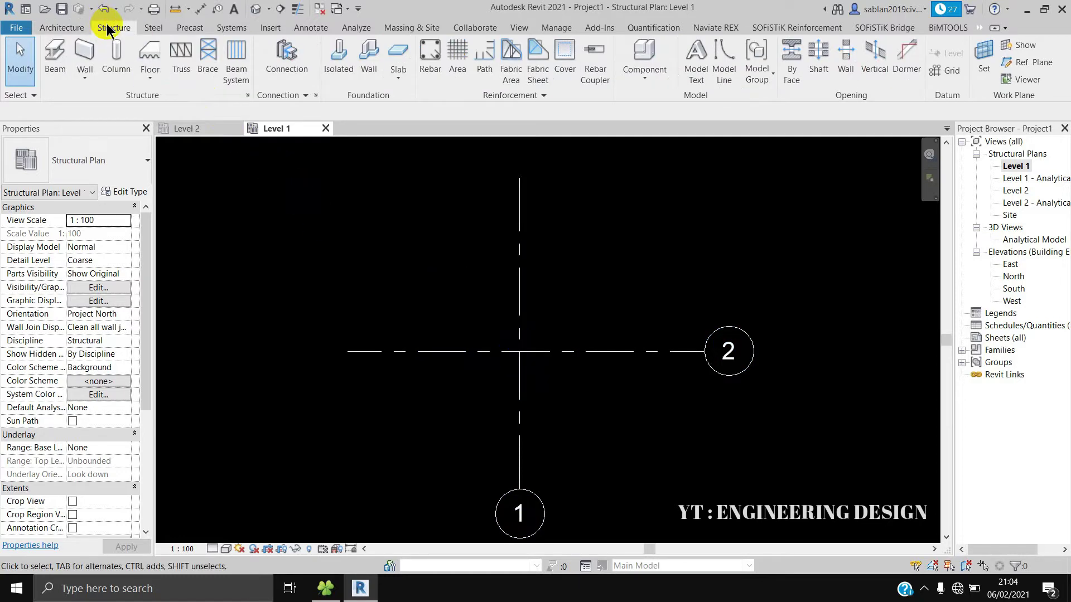
click(338, 71)
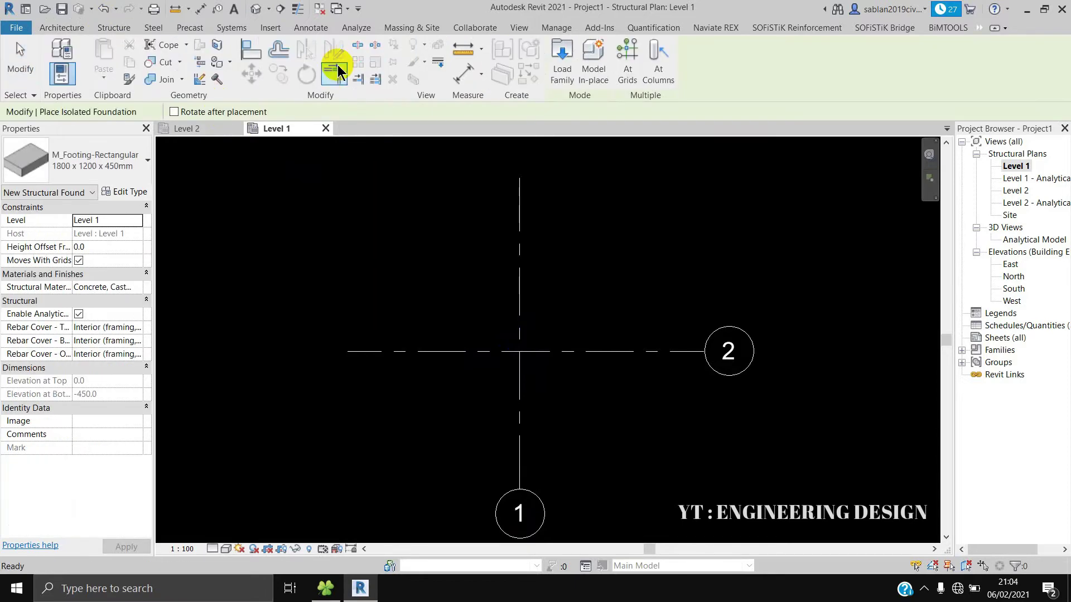
click(87, 162)
mouse_move(69, 238)
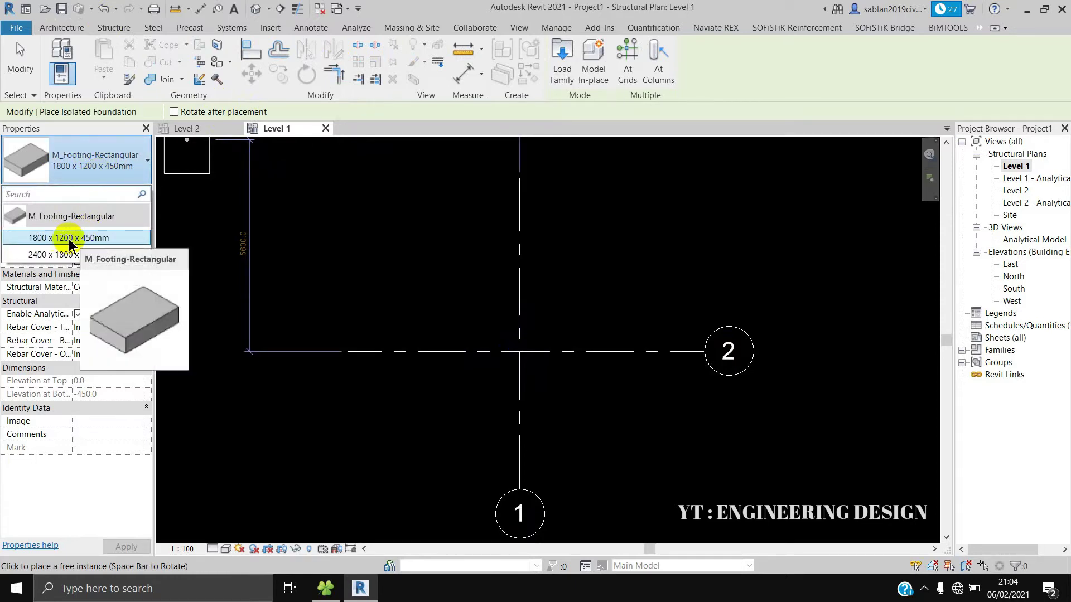
click(78, 238)
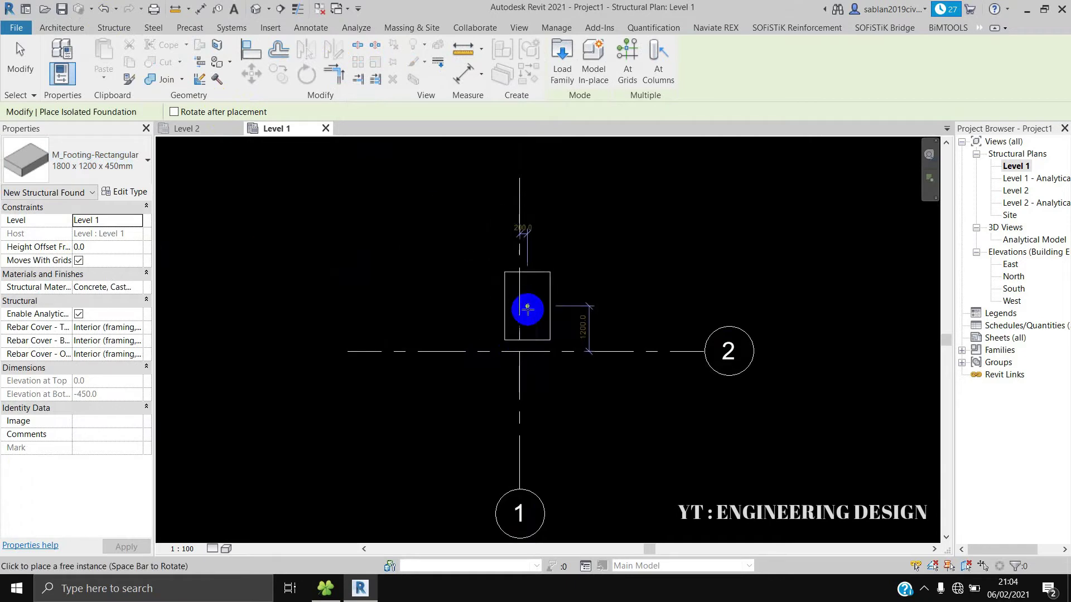
click(519, 351)
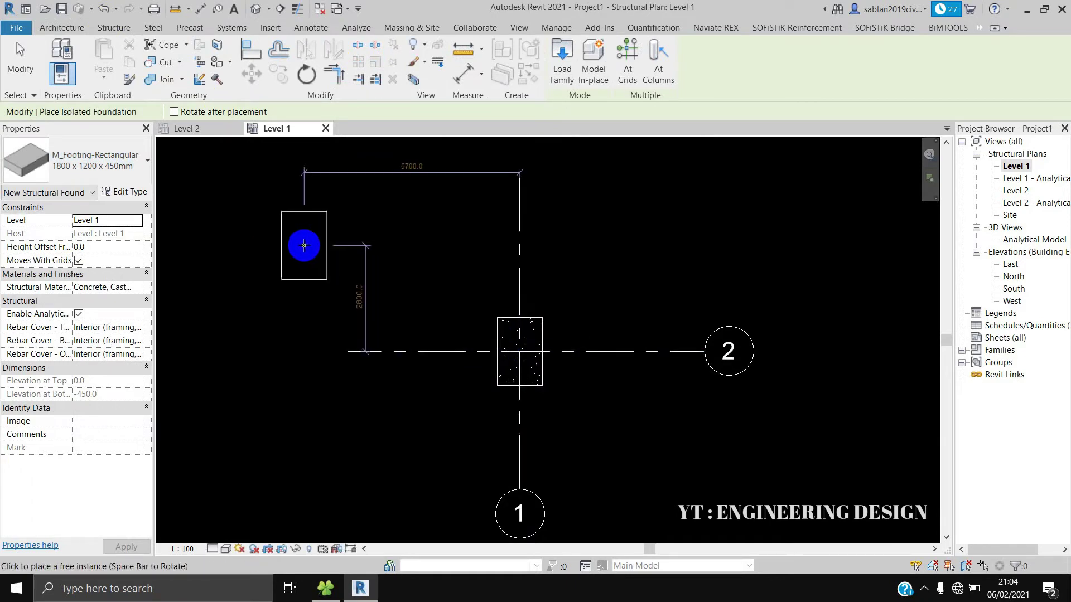
click(20, 64)
scroll(575, 351, up, 2)
scroll(563, 349, up, 1)
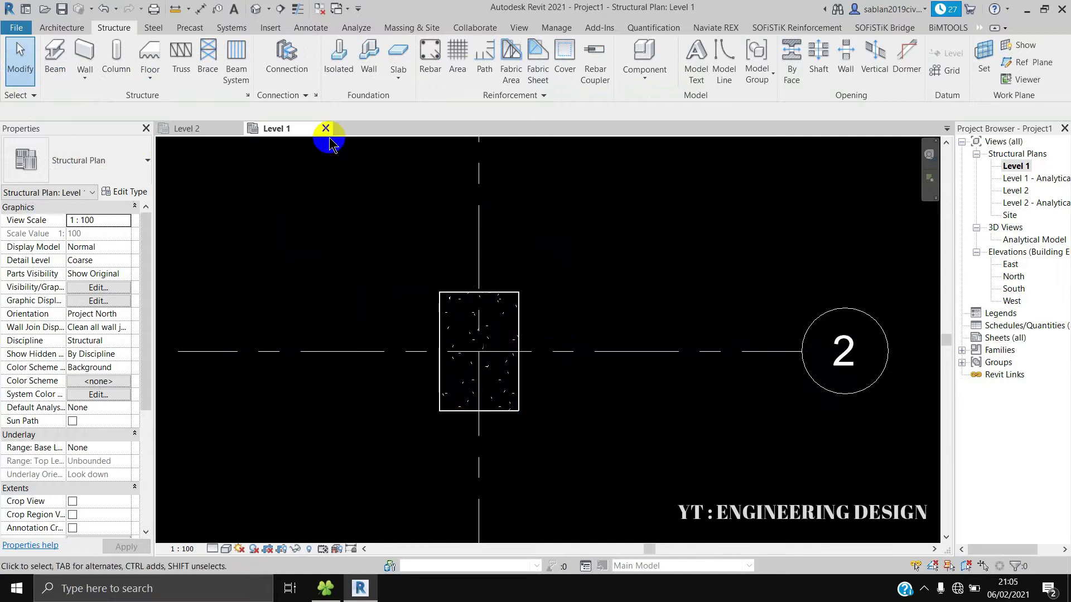
Step: Draw a detail section across the footing and open its Detail 0 view
click(280, 9)
click(68, 162)
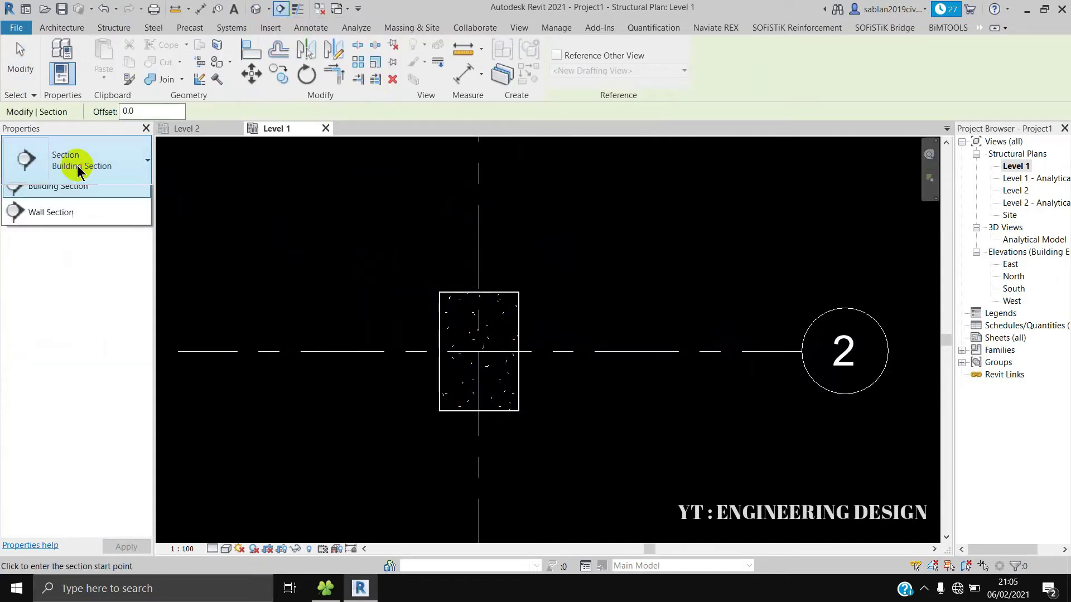
click(45, 235)
click(329, 353)
click(614, 351)
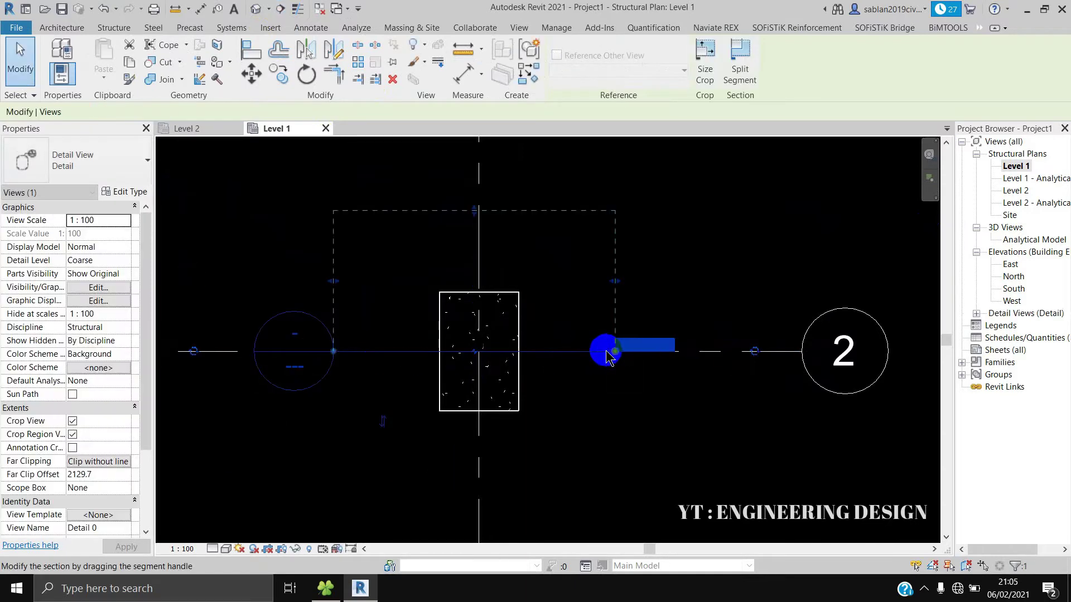
right_click(587, 350)
click(629, 102)
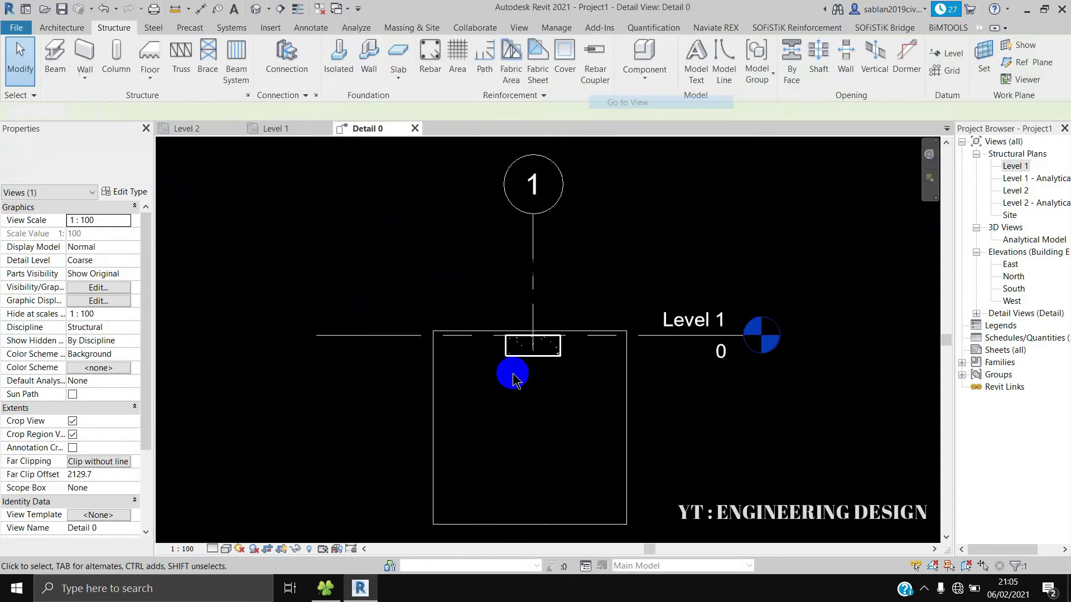
Step: Set Detail 0 to 1:20 and pull its crop region in around the footing
click(182, 549)
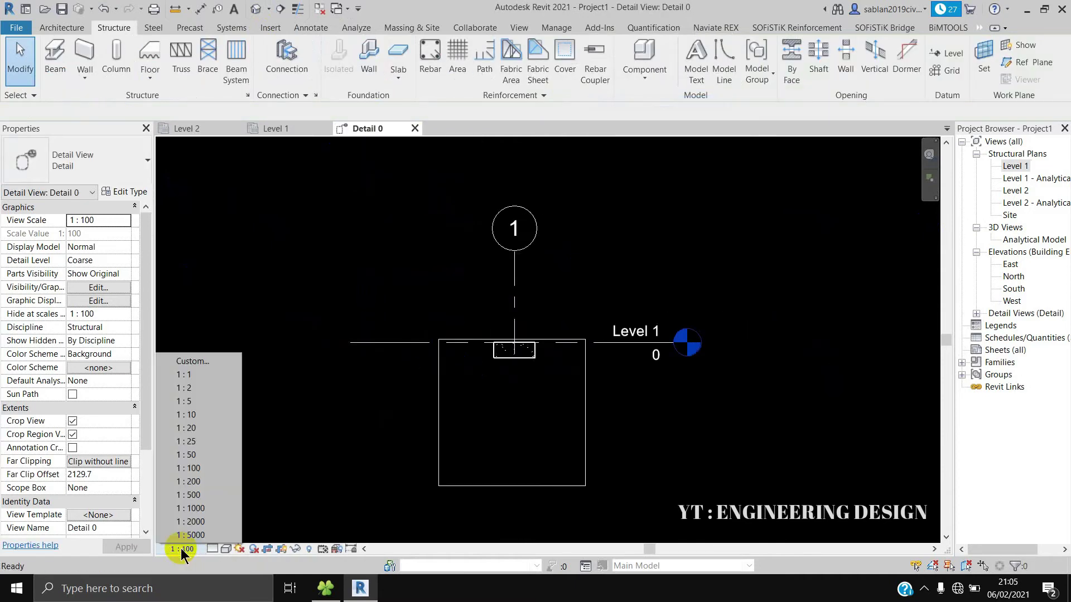
click(185, 429)
click(538, 485)
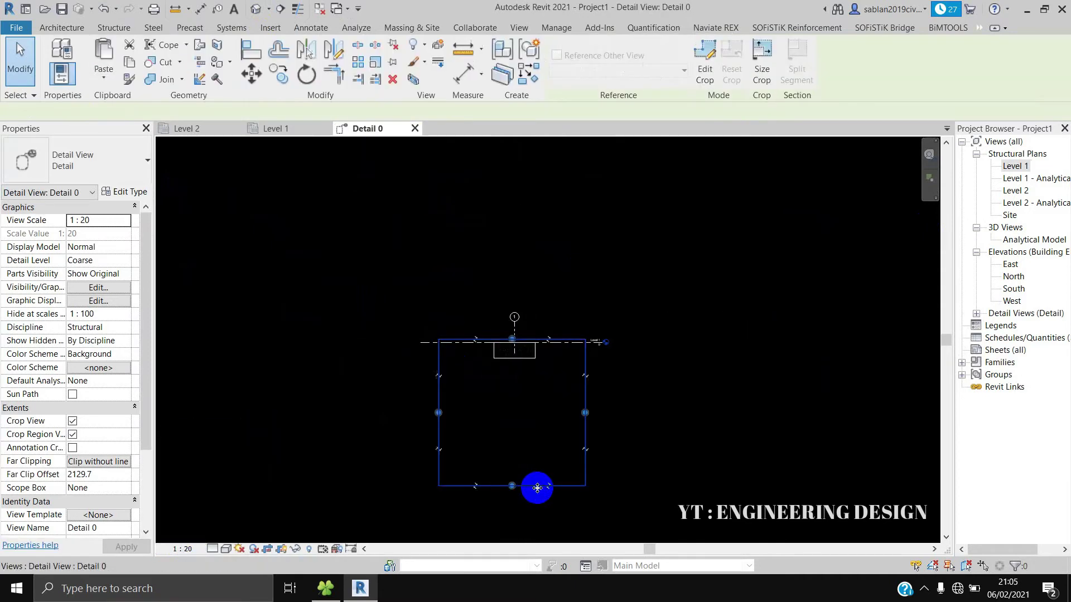
mouse_move(508, 487)
mouse_down()
mouse_move(524, 383)
mouse_move(512, 296)
mouse_up()
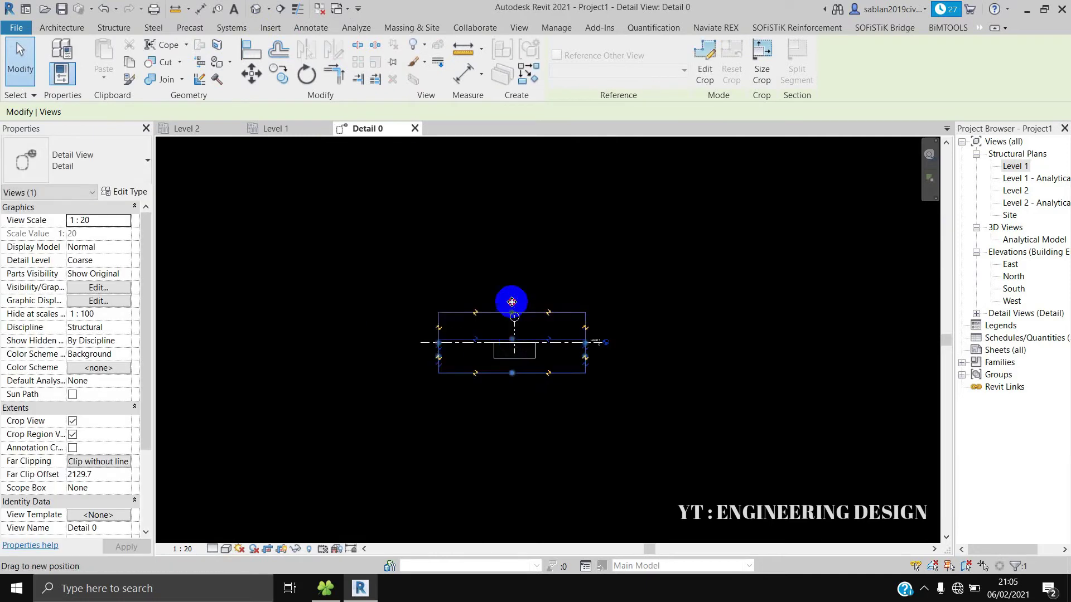
scroll(491, 333, up, 3)
drag(392, 336, 475, 336)
drag(687, 335, 607, 336)
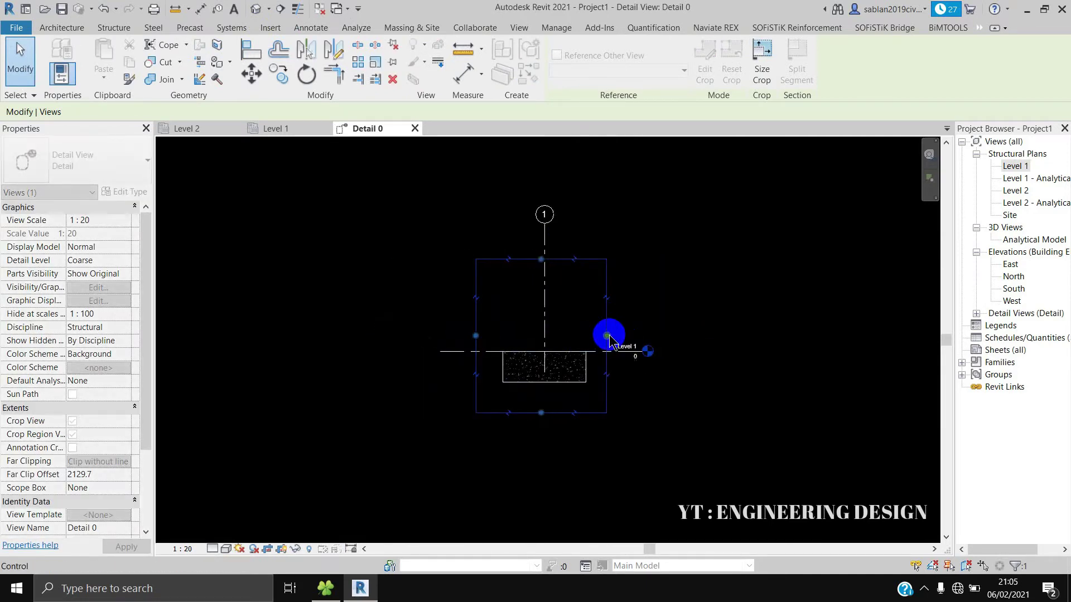
click(627, 353)
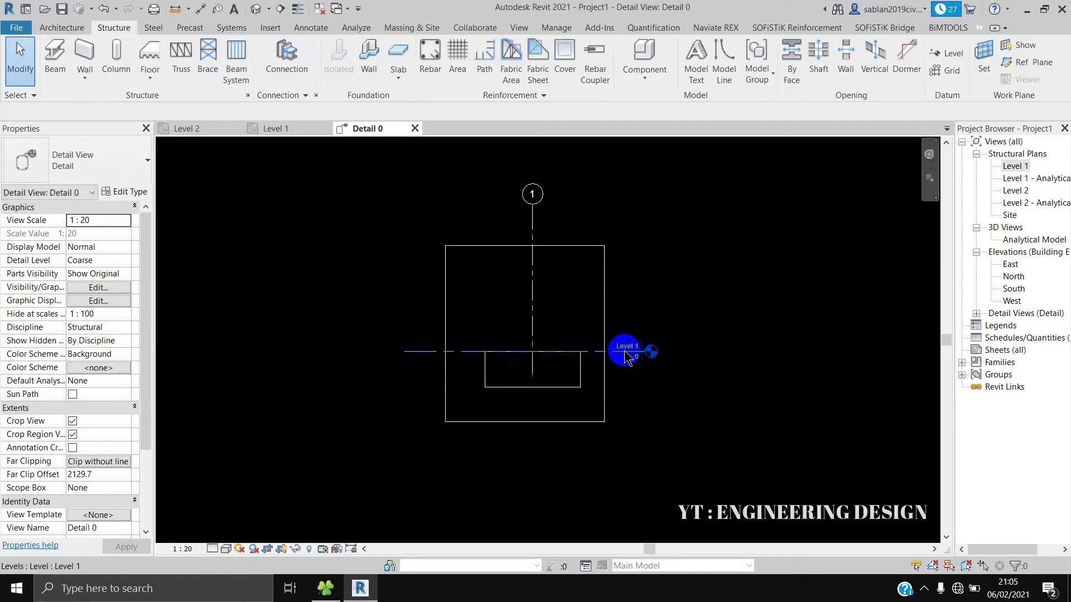
Step: Zoom into the Detail 0 section and select the rectangular footing
scroll(630, 357, up, 3)
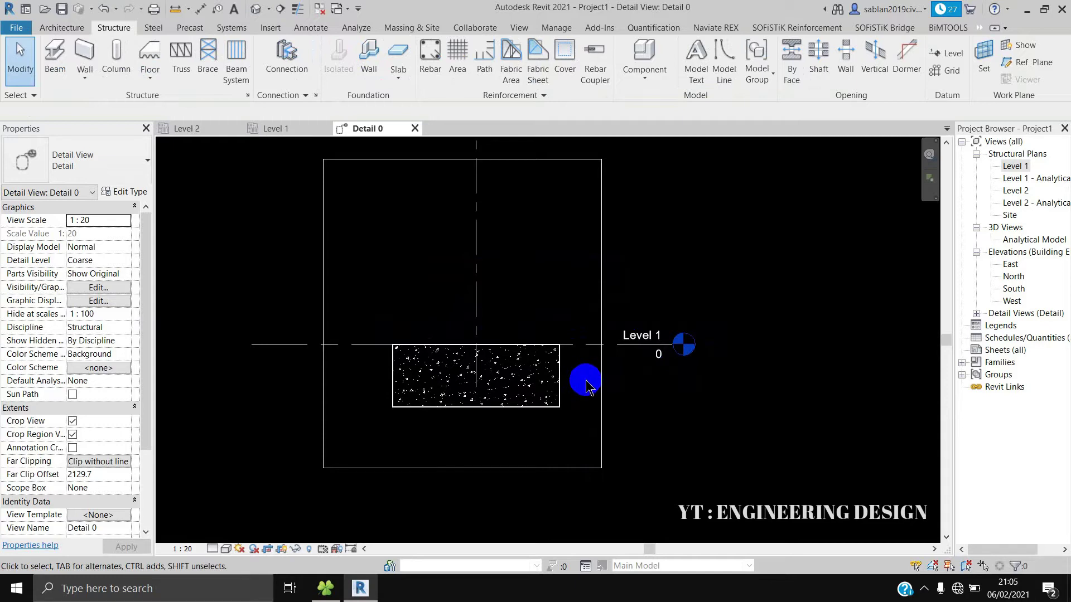
click(557, 372)
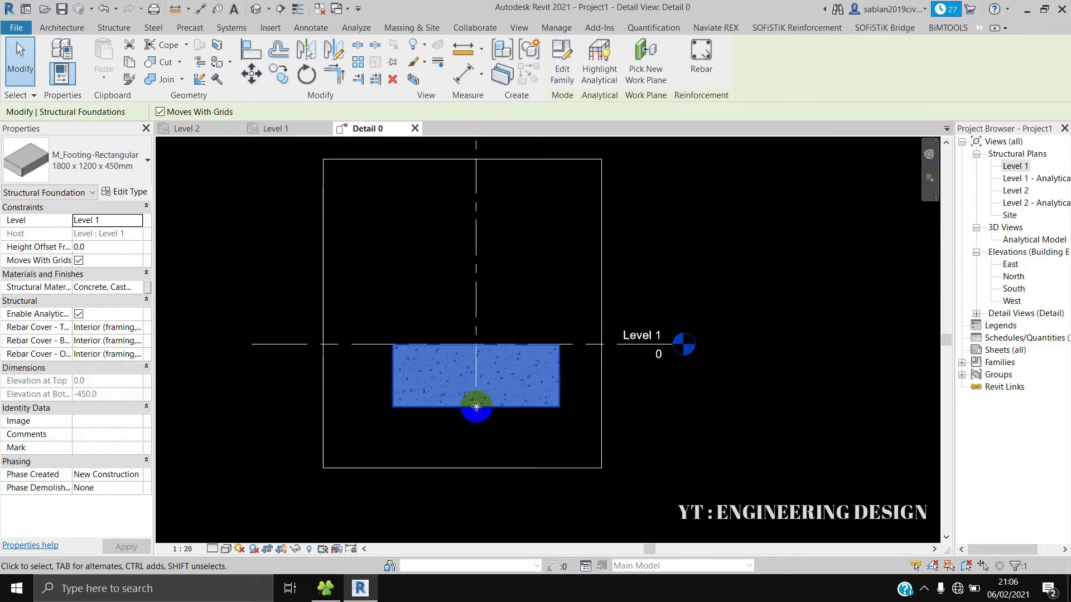
scroll(602, 430, up, 2)
scroll(380, 335, up, 2)
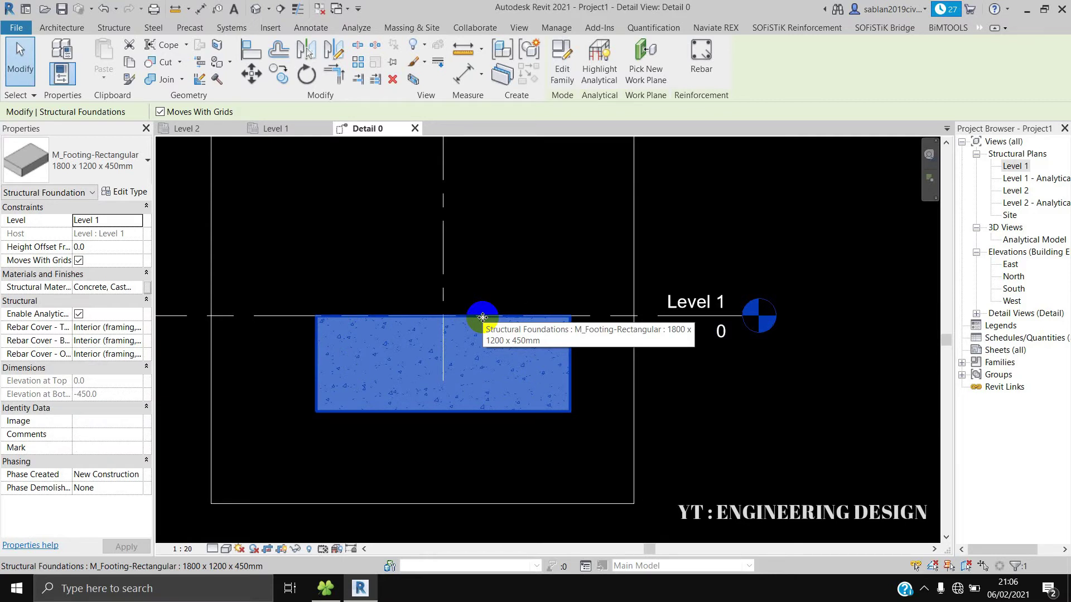
Step: Place an M_T1 stirrup inside the footing section
click(703, 67)
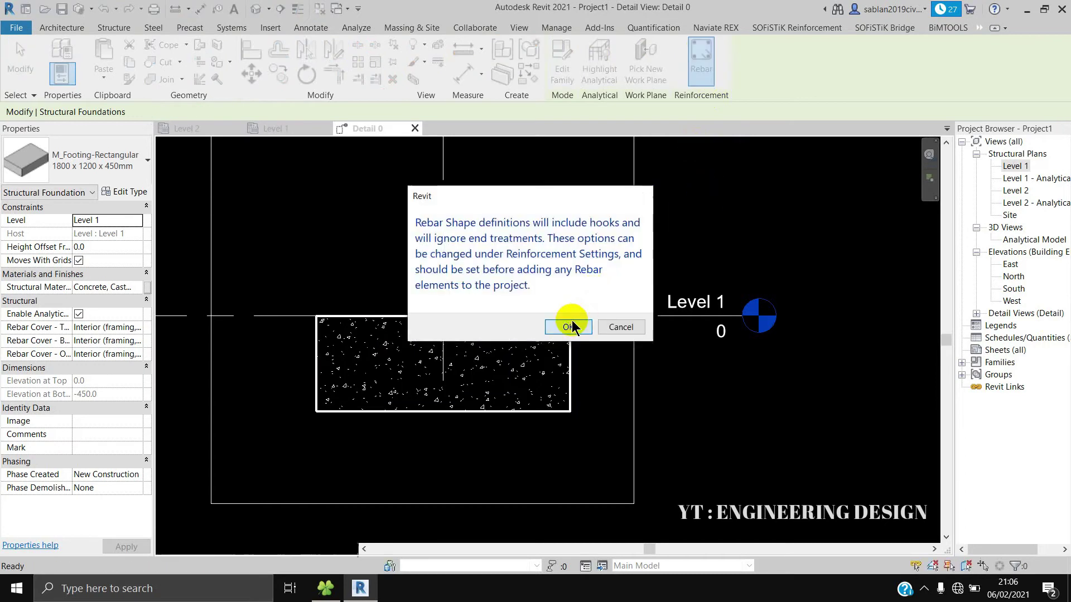
click(570, 327)
scroll(968, 371, down, 3)
scroll(968, 371, down, 3)
scroll(968, 373, down, 4)
scroll(968, 372, down, 3)
scroll(960, 379, down, 4)
scroll(957, 383, down, 3)
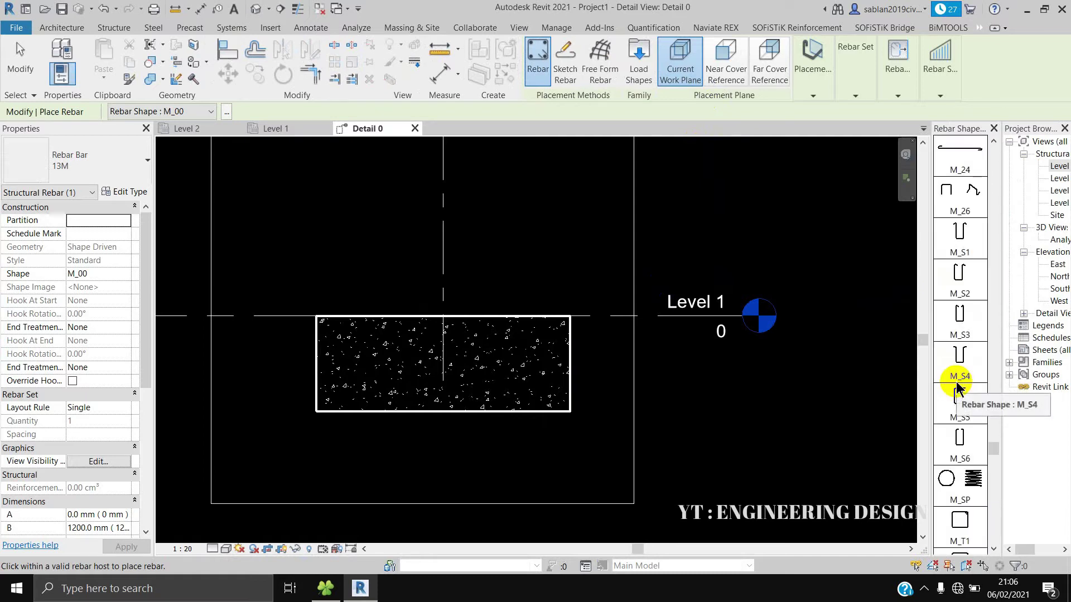
scroll(957, 435, down, 1)
click(960, 502)
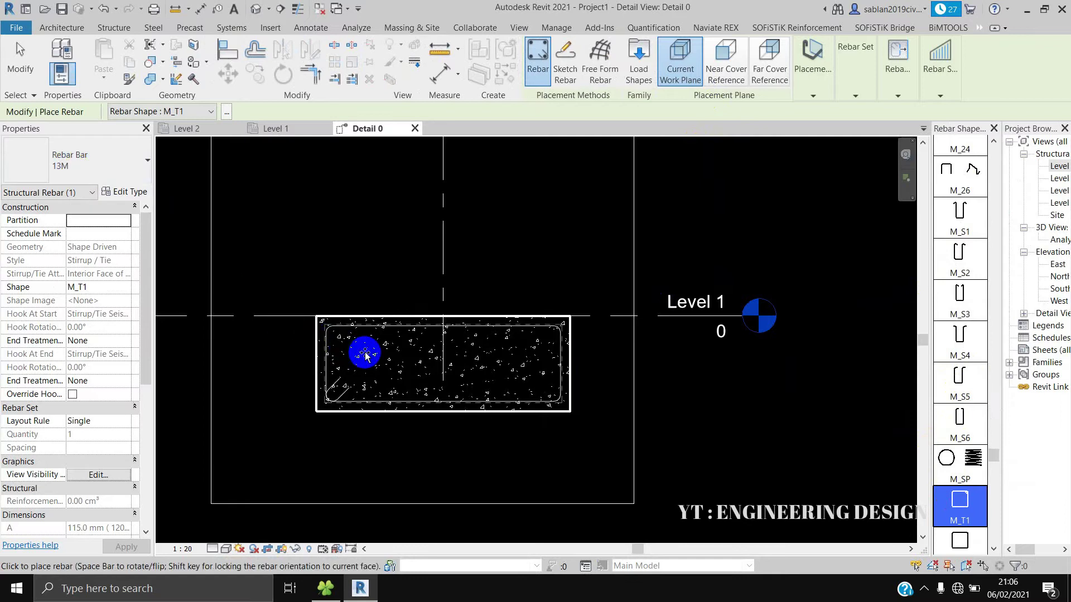
click(365, 356)
click(21, 62)
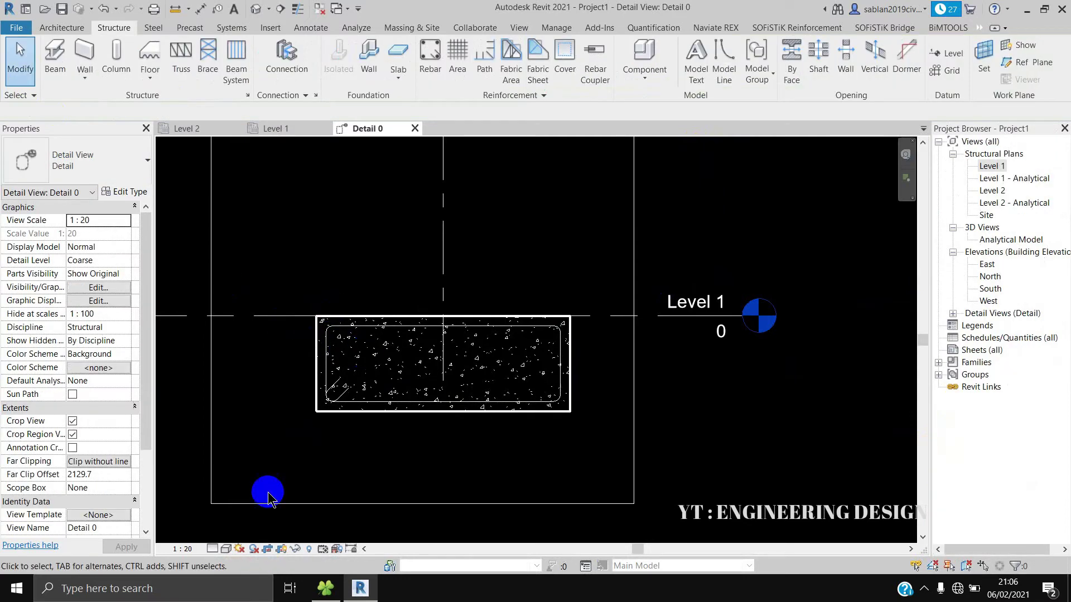
Step: Show the section at Medium detail level with thin lines
click(218, 555)
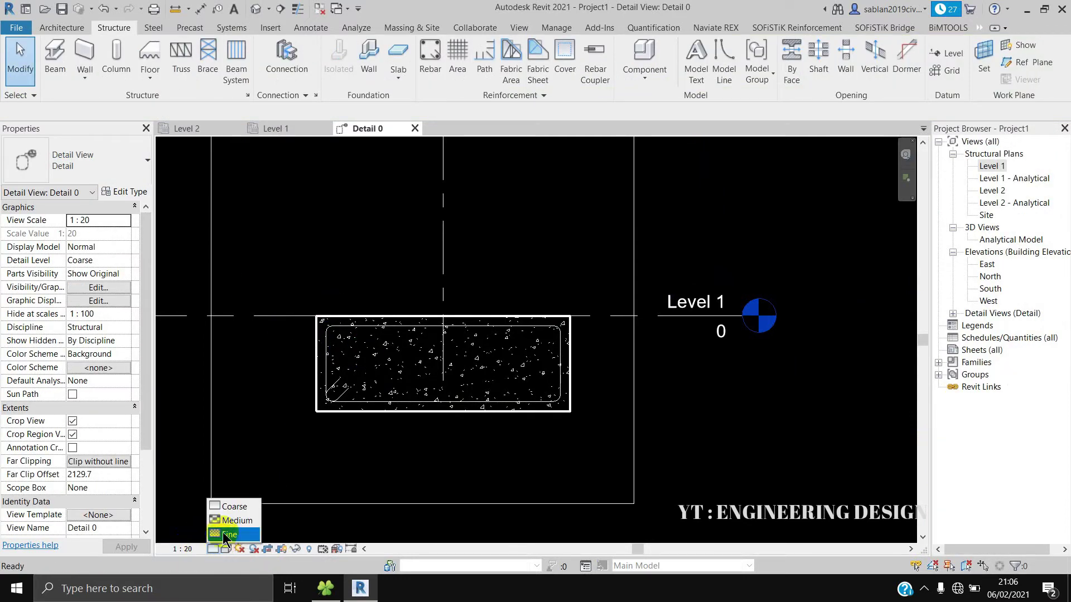
click(234, 521)
scroll(418, 394, up, 1)
scroll(419, 323, up, 2)
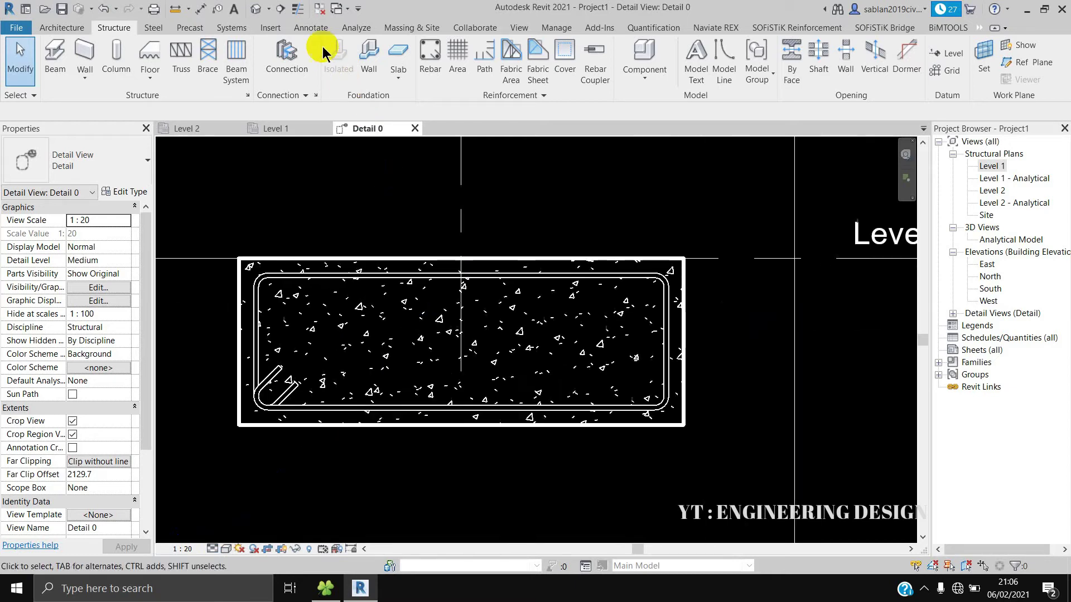
click(298, 8)
scroll(212, 227, up, 2)
scroll(275, 354, down, 2)
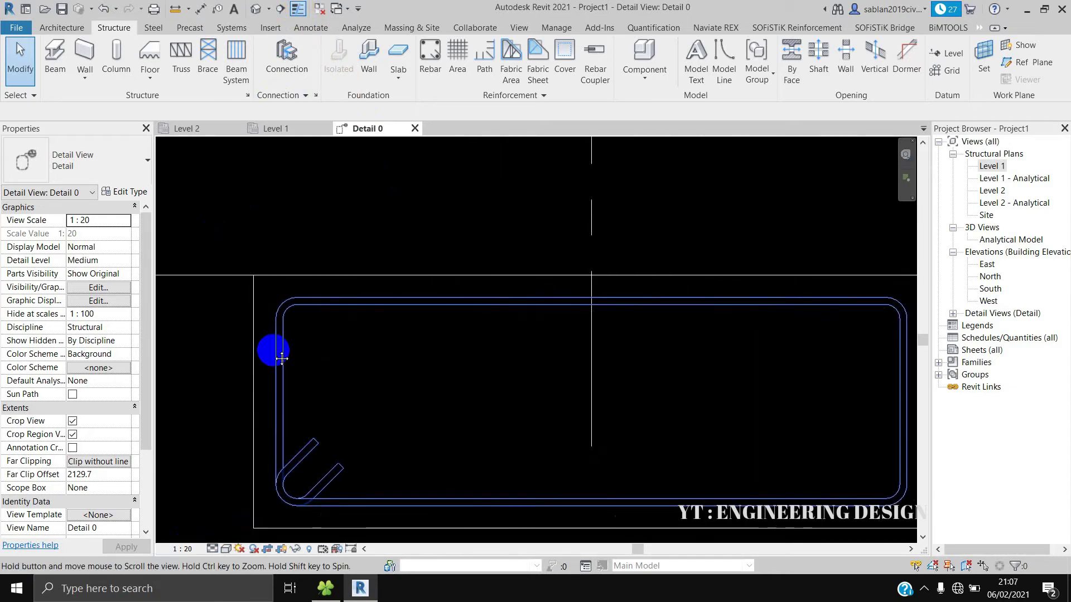
scroll(310, 275, up, 2)
click(310, 28)
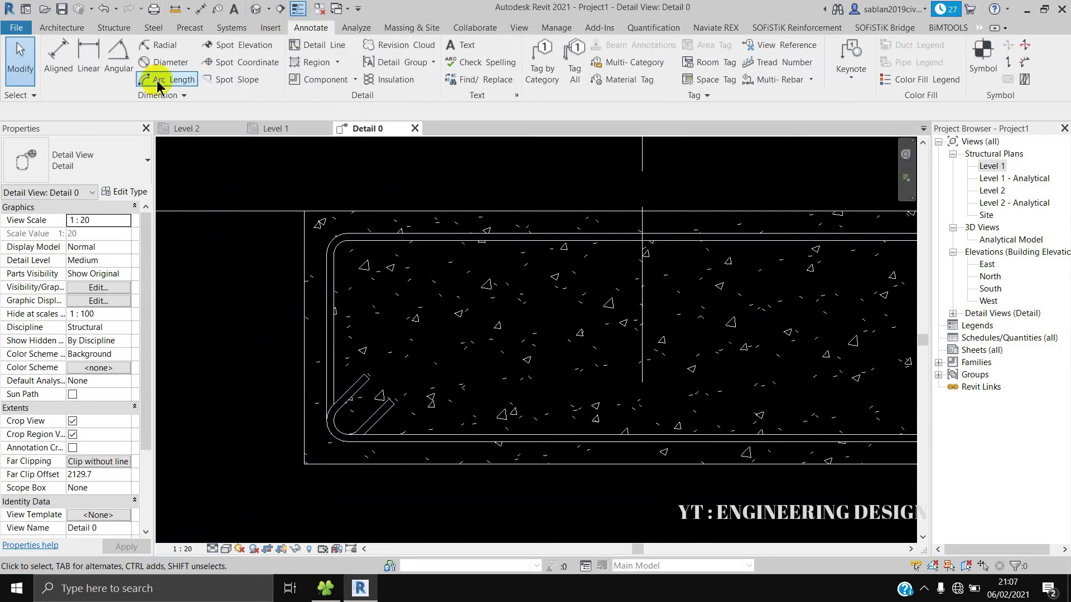
Step: Dimension the 40 left side cover using the MRA Diagonal 2mm Arial aligned type
click(48, 53)
scroll(289, 312, up, 2)
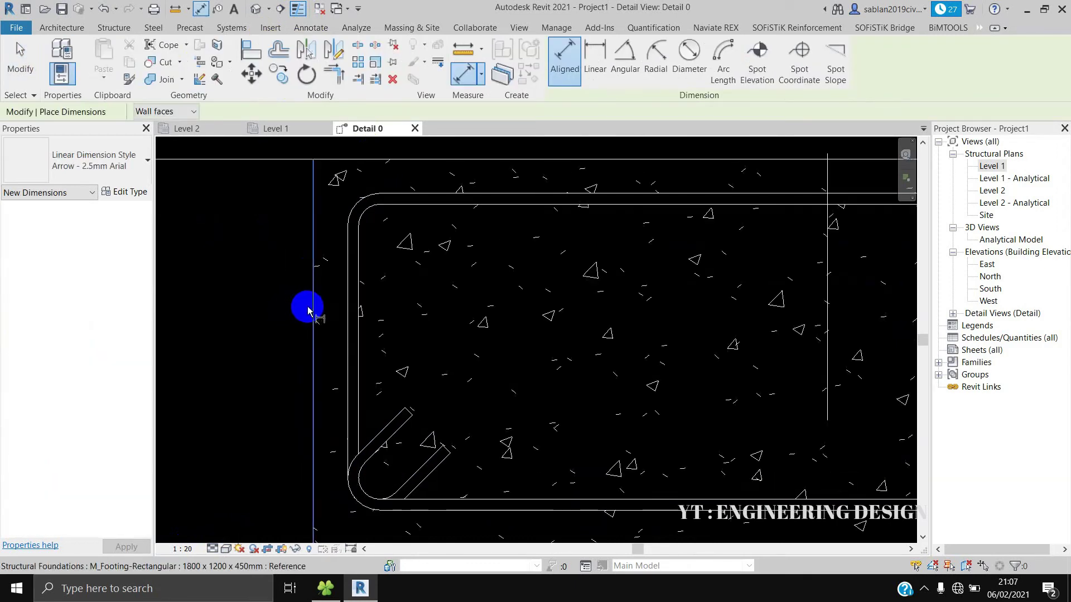
click(313, 308)
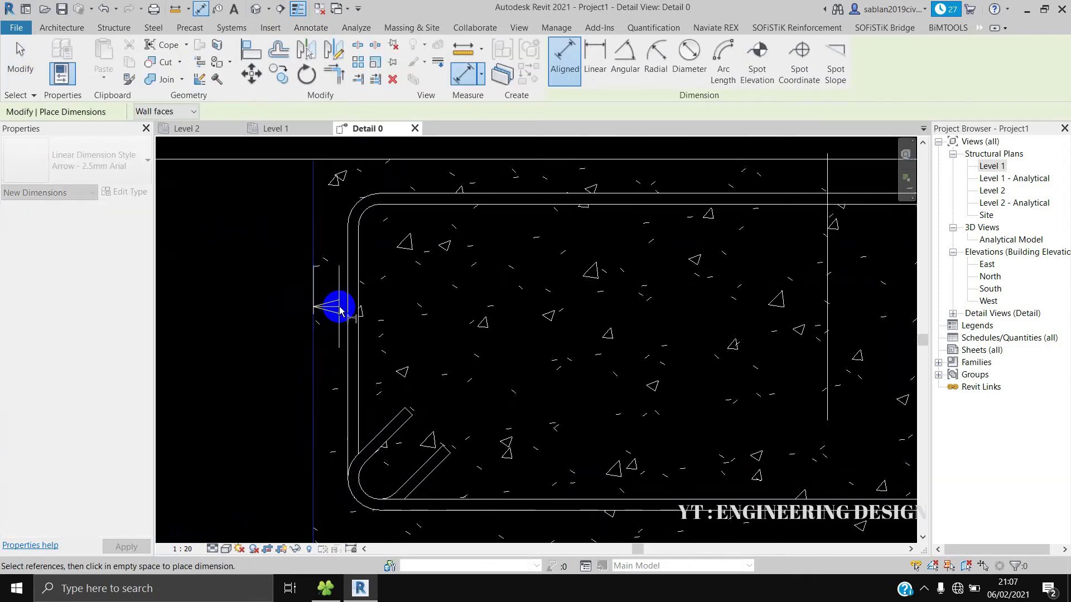
key(Escape)
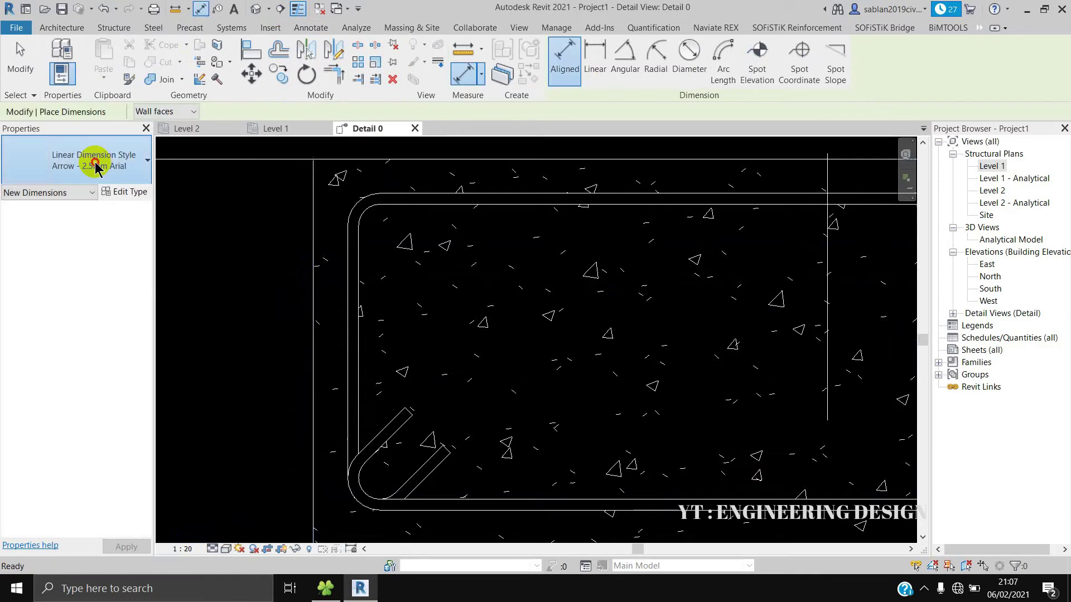
click(95, 165)
scroll(95, 479, down, 1)
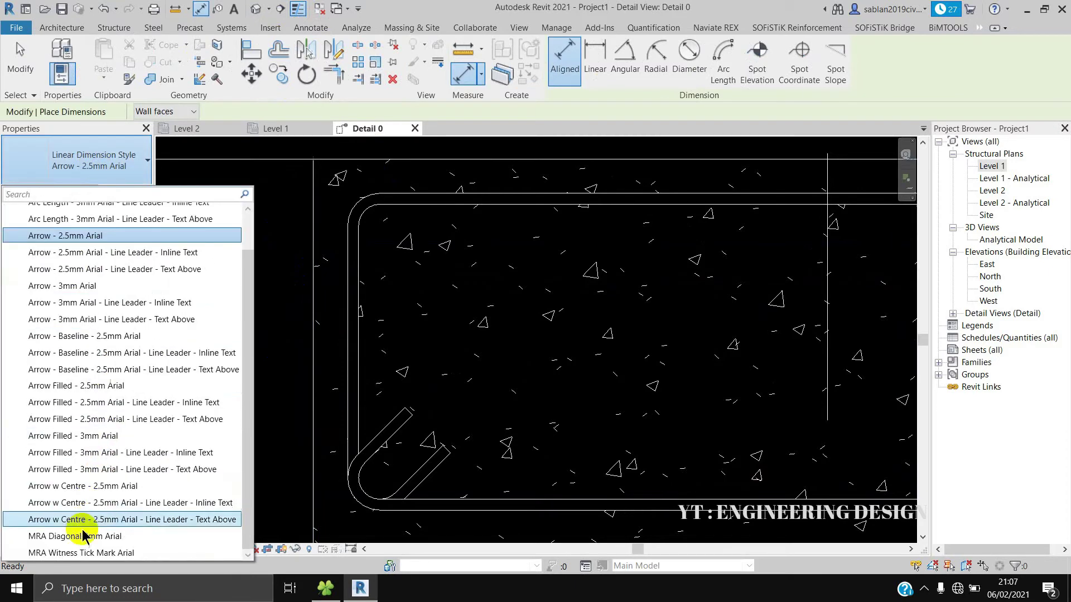
click(84, 536)
click(310, 363)
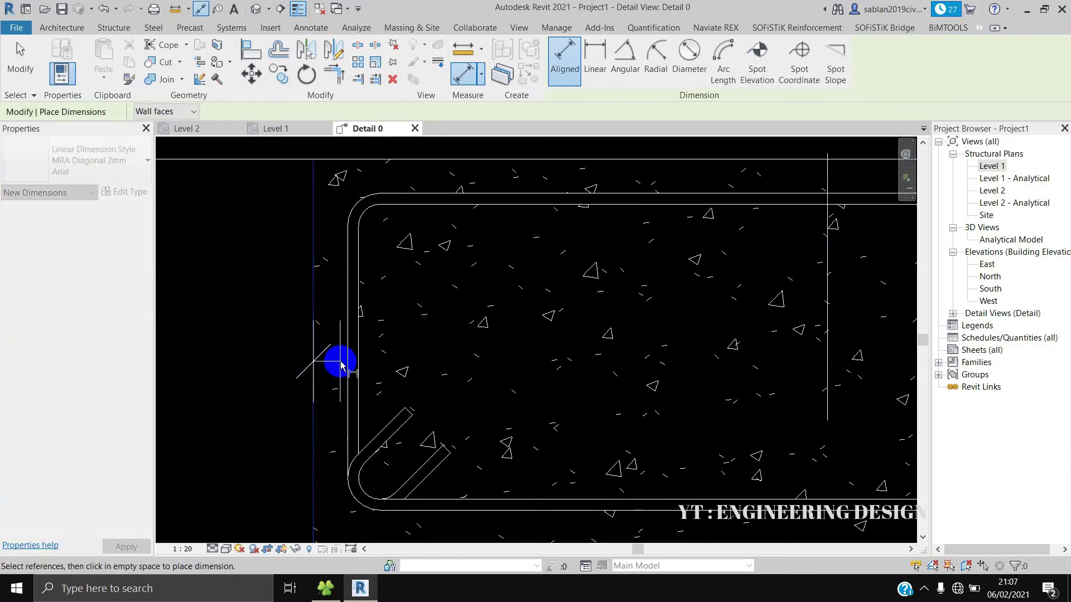
scroll(292, 352, down, 2)
scroll(292, 352, down, 2)
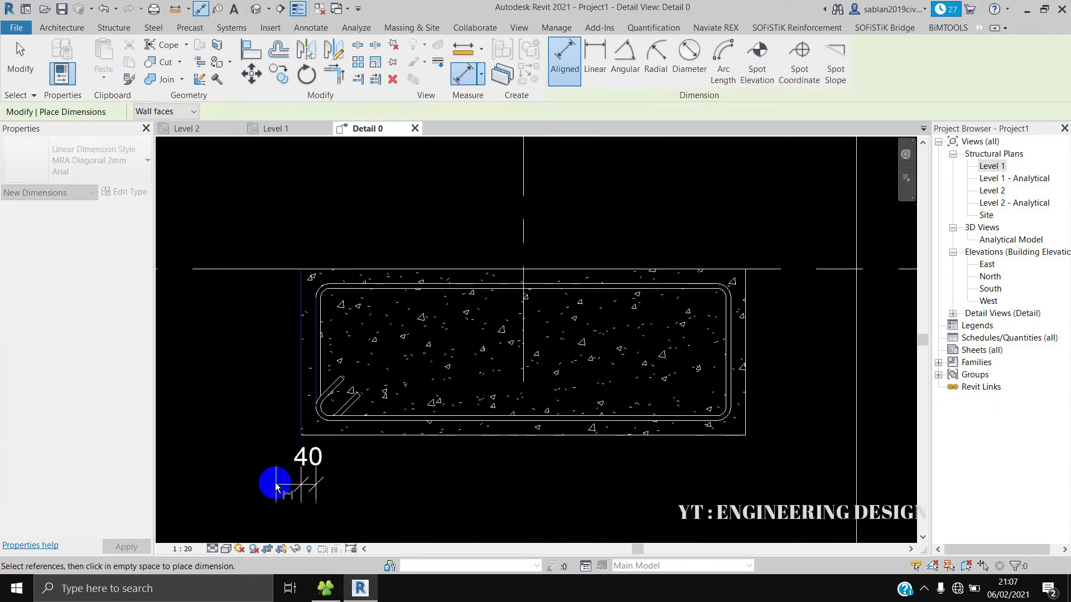
click(276, 487)
Step: Dimension the 40 right side and bottom covers from footing faces to the stirrup
scroll(748, 378, up, 3)
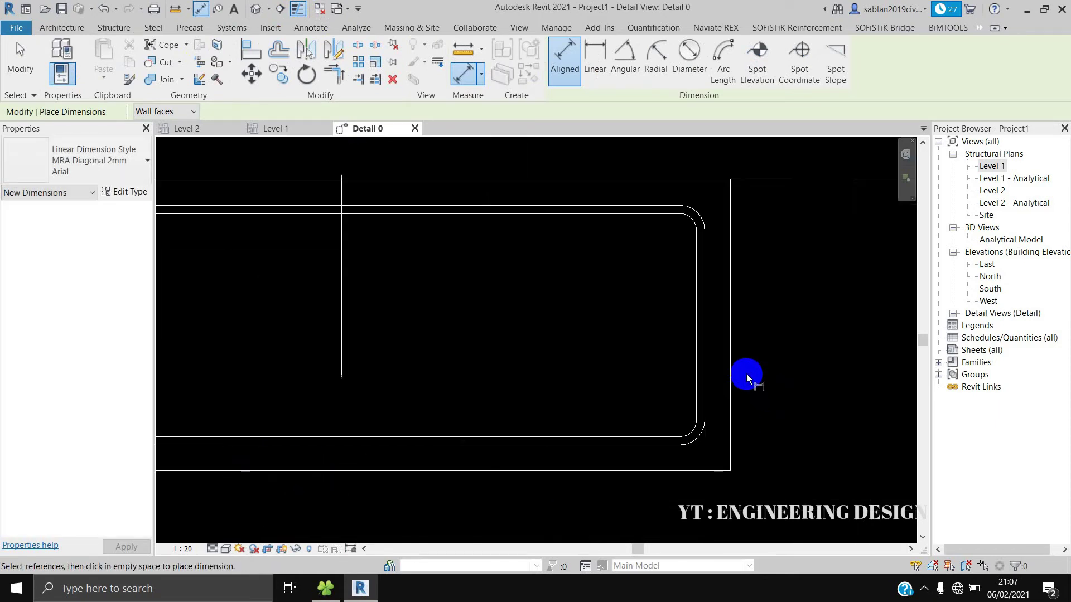
click(710, 366)
scroll(717, 370, down, 3)
click(751, 443)
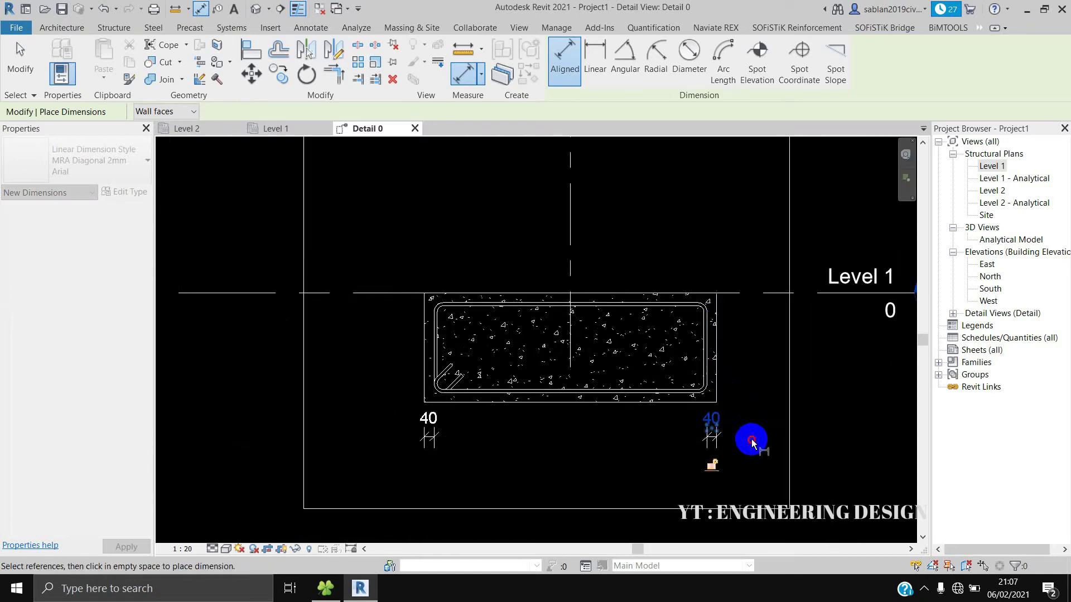
scroll(703, 407, up, 2)
scroll(677, 407, up, 3)
click(675, 397)
scroll(675, 383, down, 2)
scroll(676, 378, down, 1)
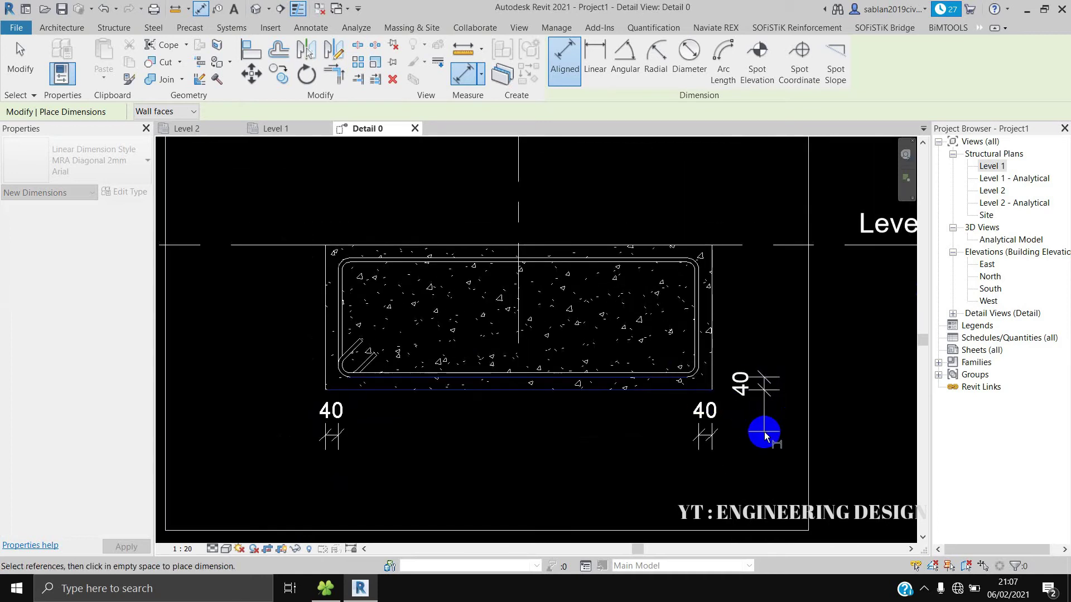
click(764, 435)
Step: Dimension the 40 top cover from the footing's top face to the stirrup
scroll(656, 226, up, 3)
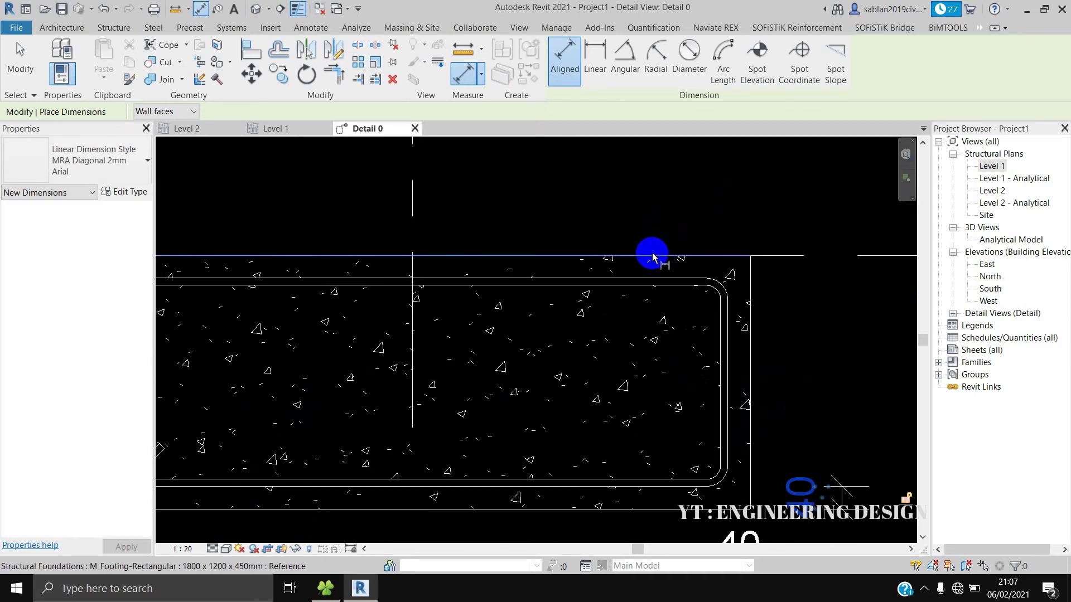
click(646, 274)
scroll(645, 271, down, 3)
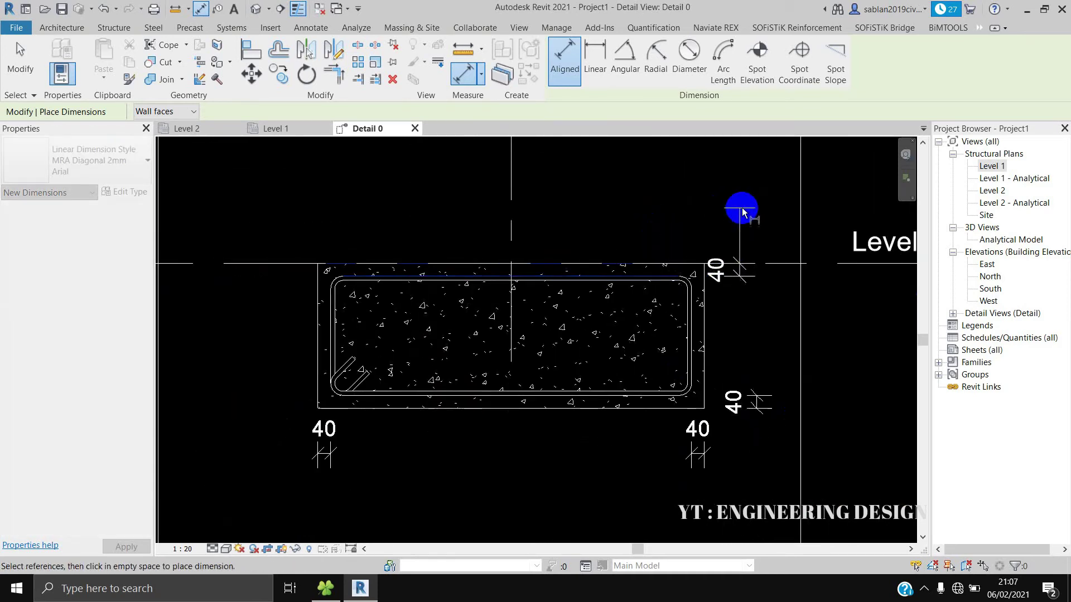
click(759, 212)
click(20, 53)
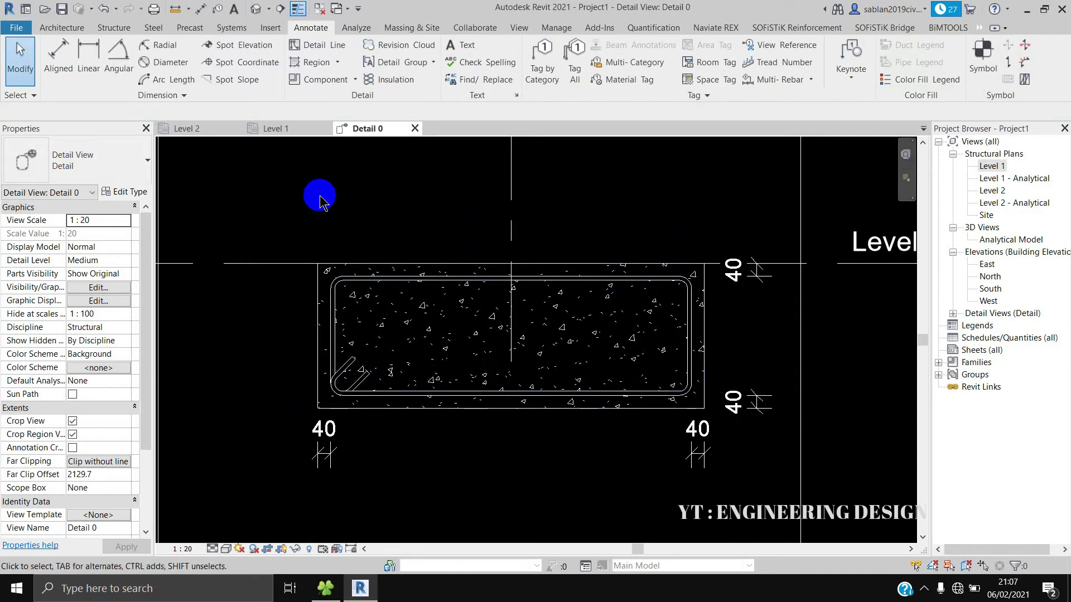
Step: Open the Rebar Cover Settings through the Structure tab's Cover tool
click(112, 28)
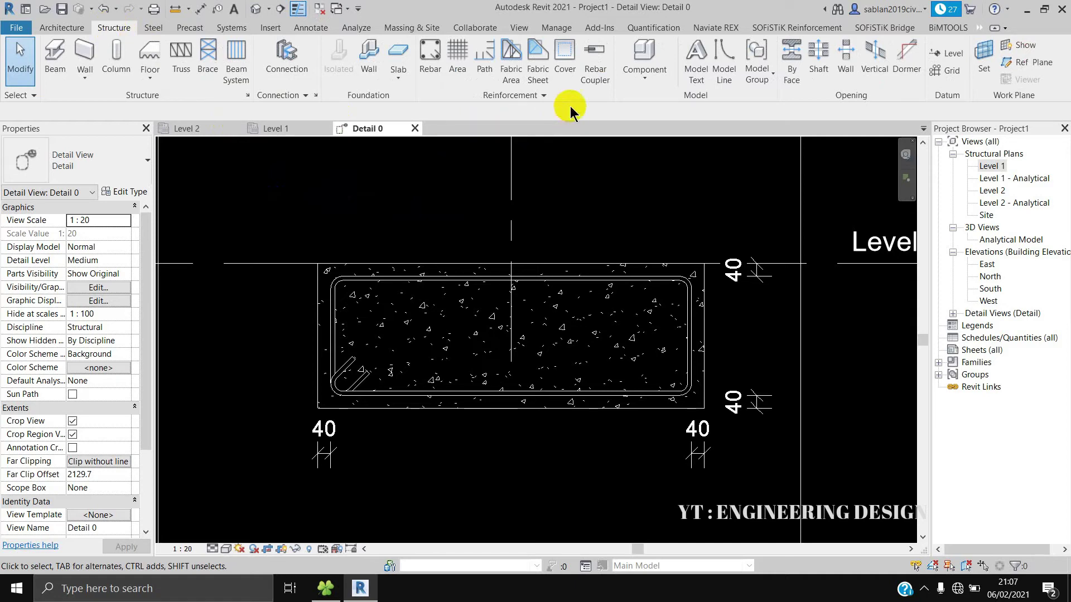
click(566, 69)
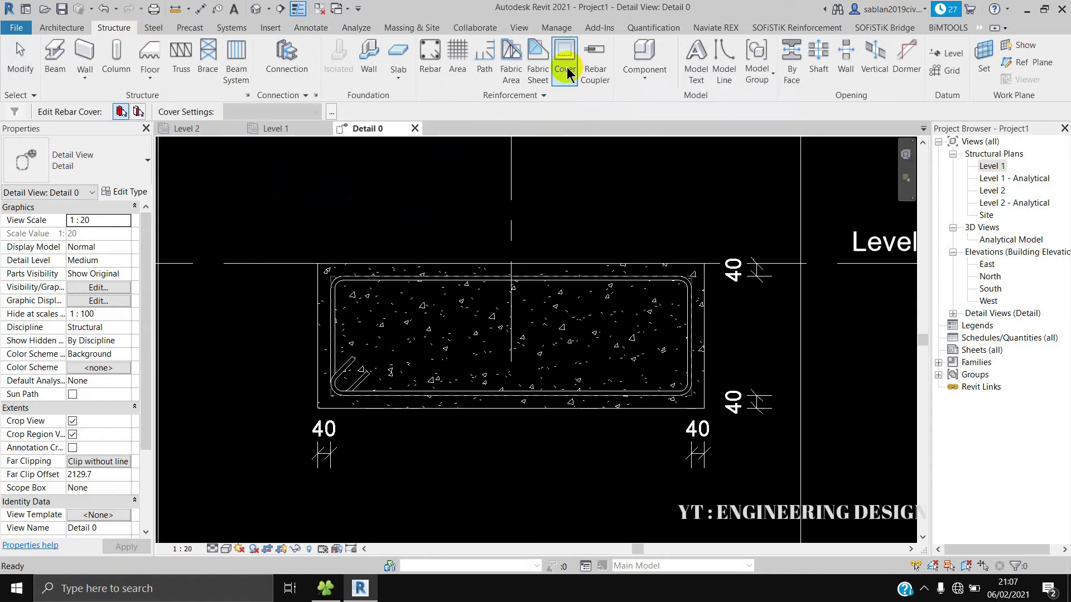
key(Escape)
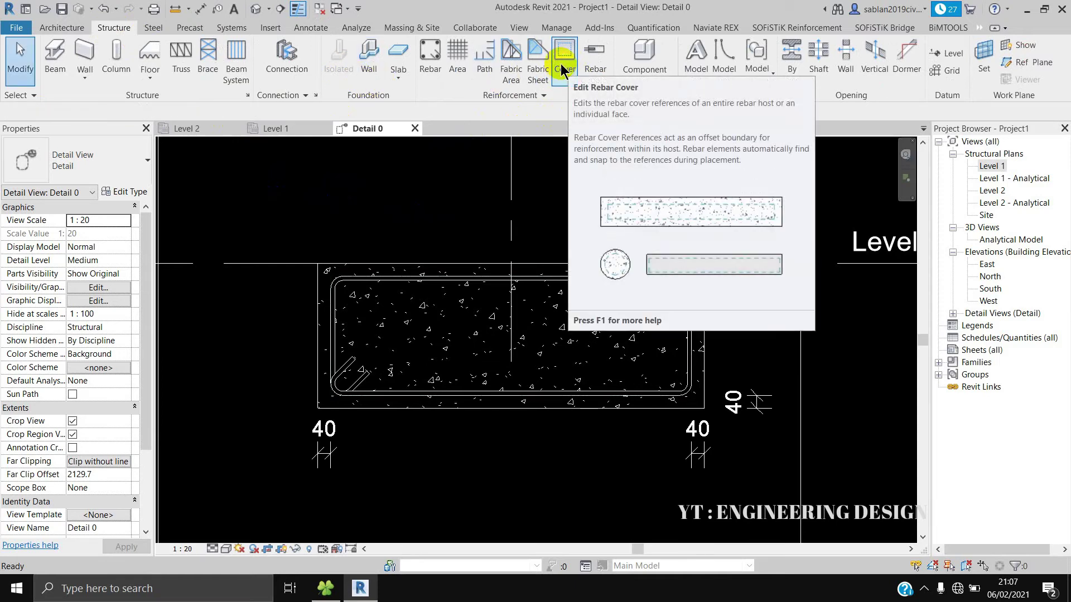
click(560, 65)
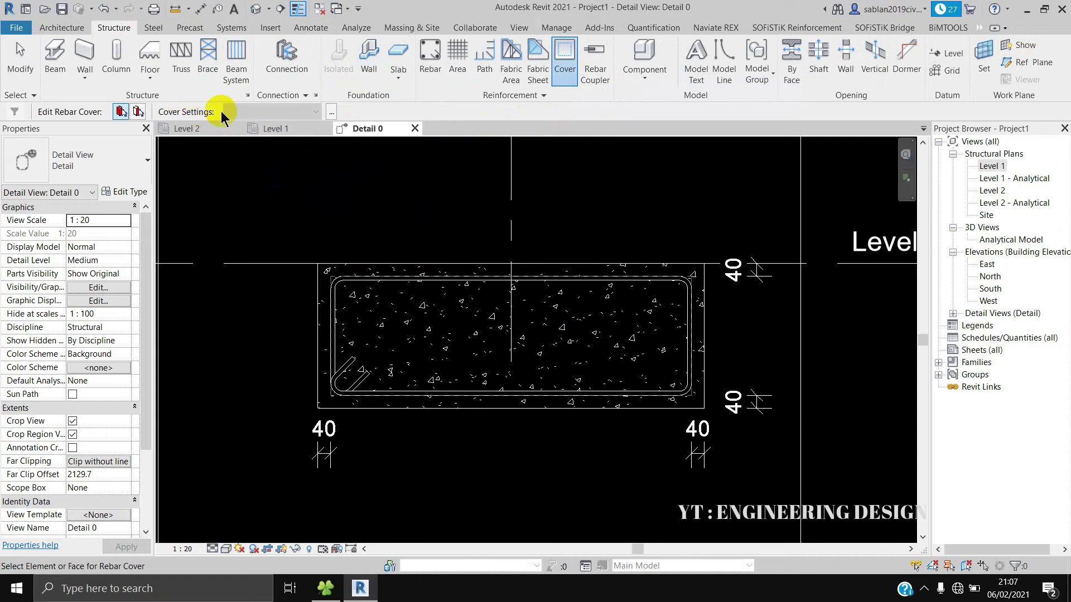
click(332, 113)
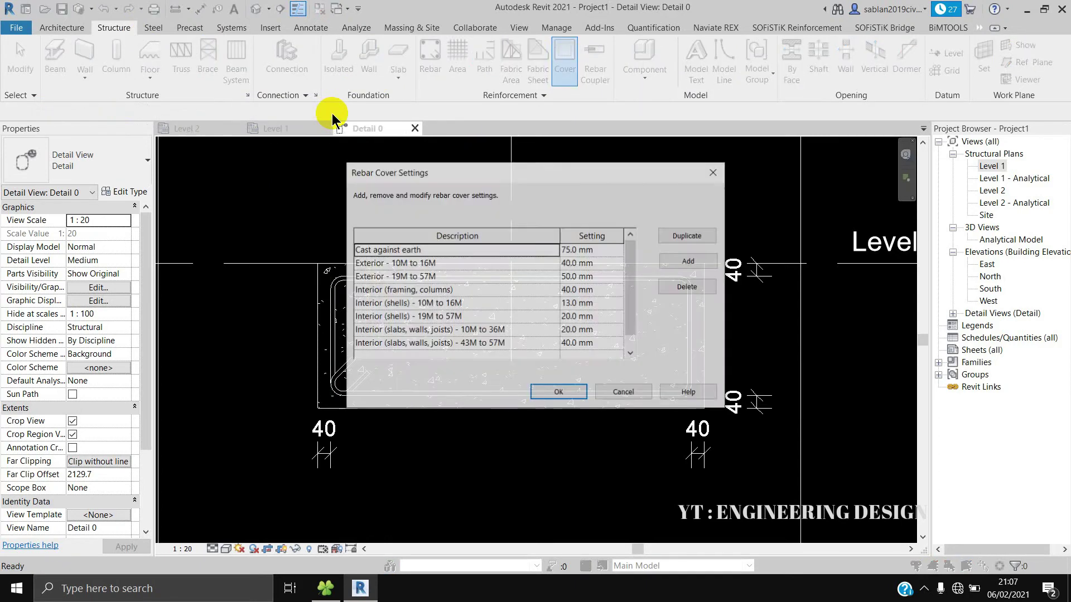
Step: Add a rebar cover named 'tebal selimut sisi atas' at 50 mm
drag(573, 175, 855, 108)
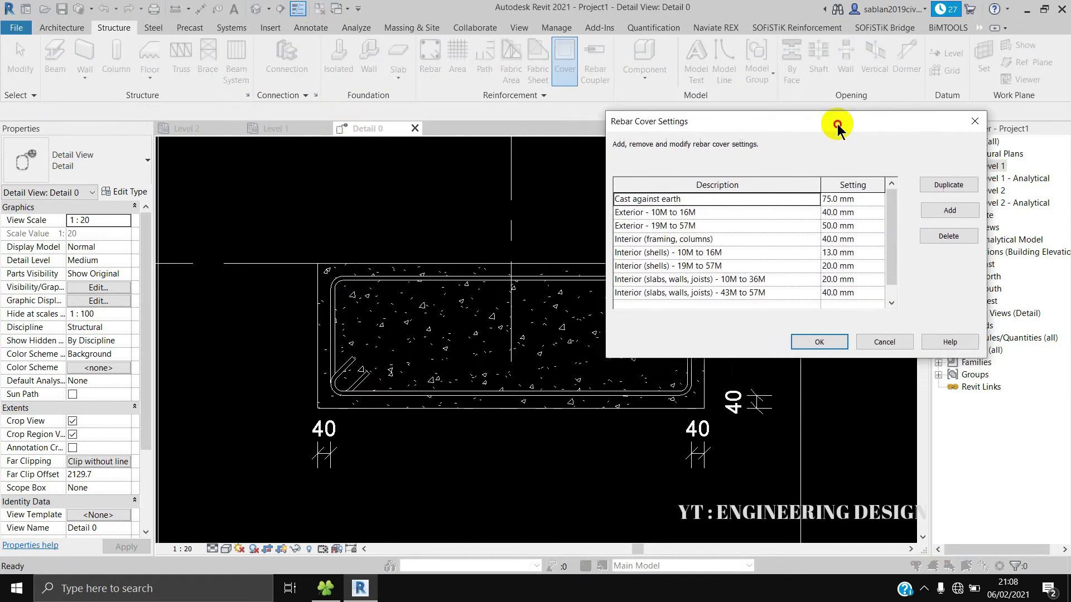
scroll(765, 225, down, 1)
scroll(765, 225, up, 1)
scroll(756, 223, down, 1)
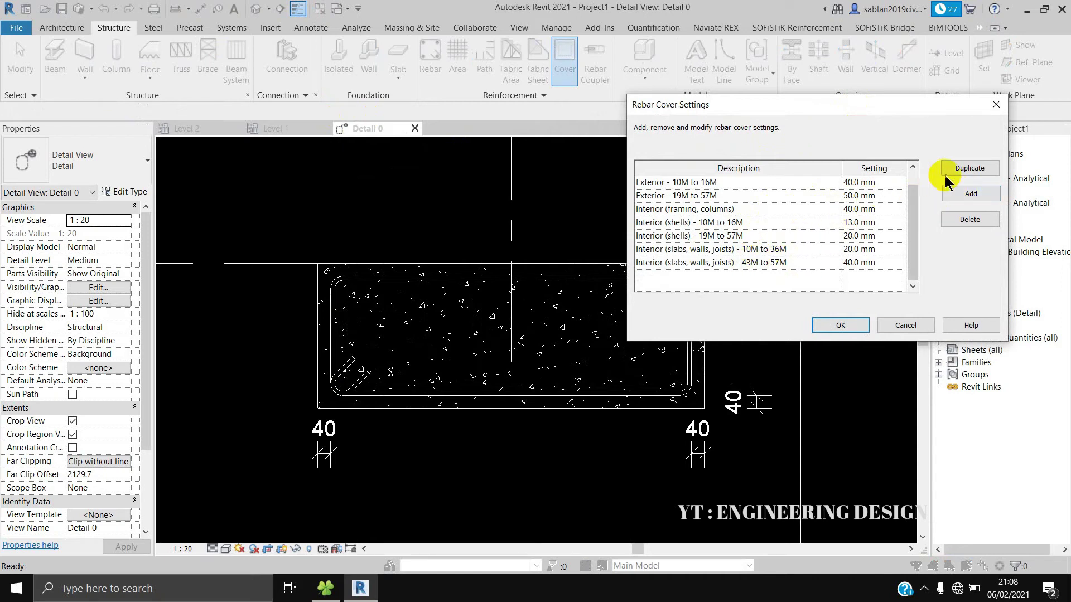
click(968, 196)
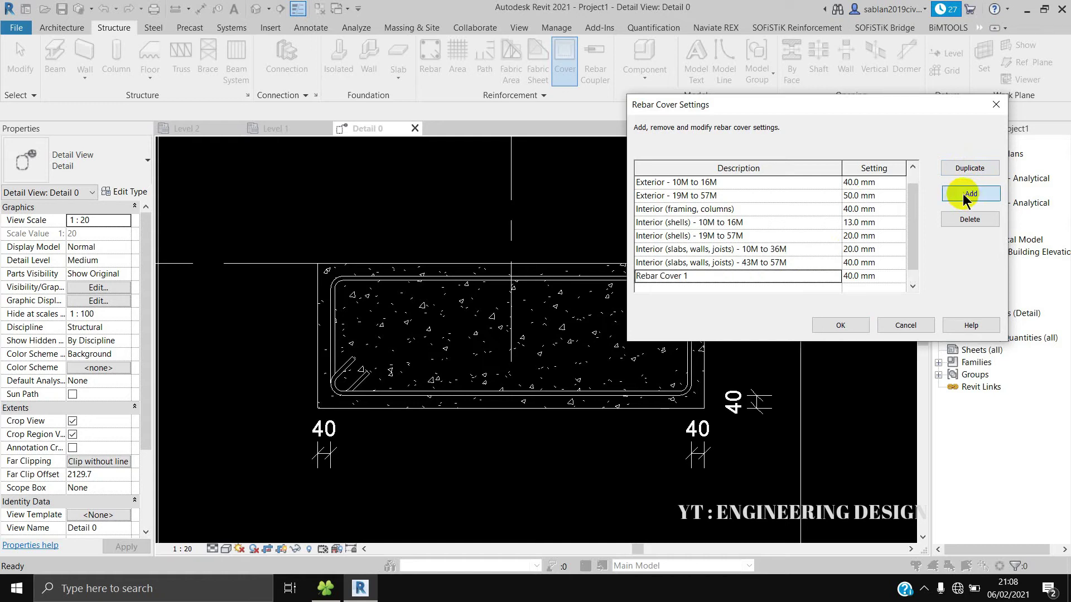
click(709, 275)
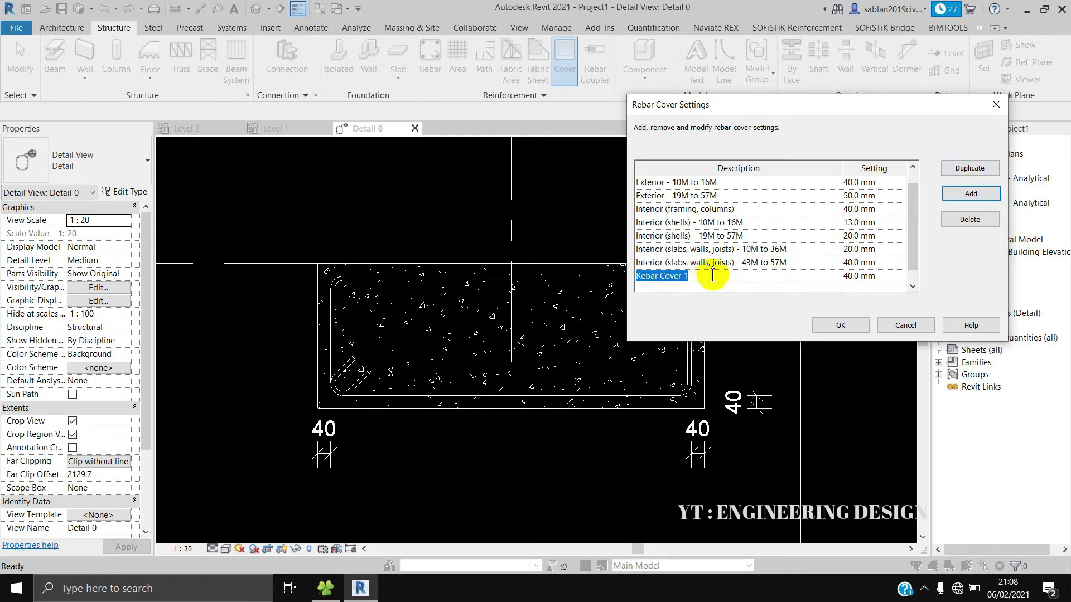
text(tebal selimut sisi)
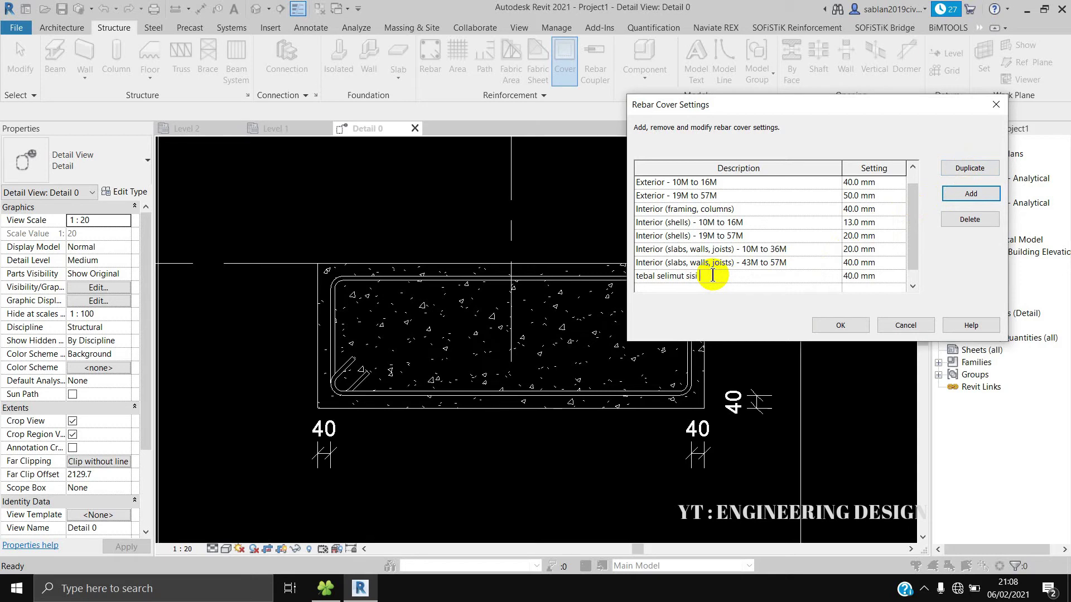
text(s)
click(885, 276)
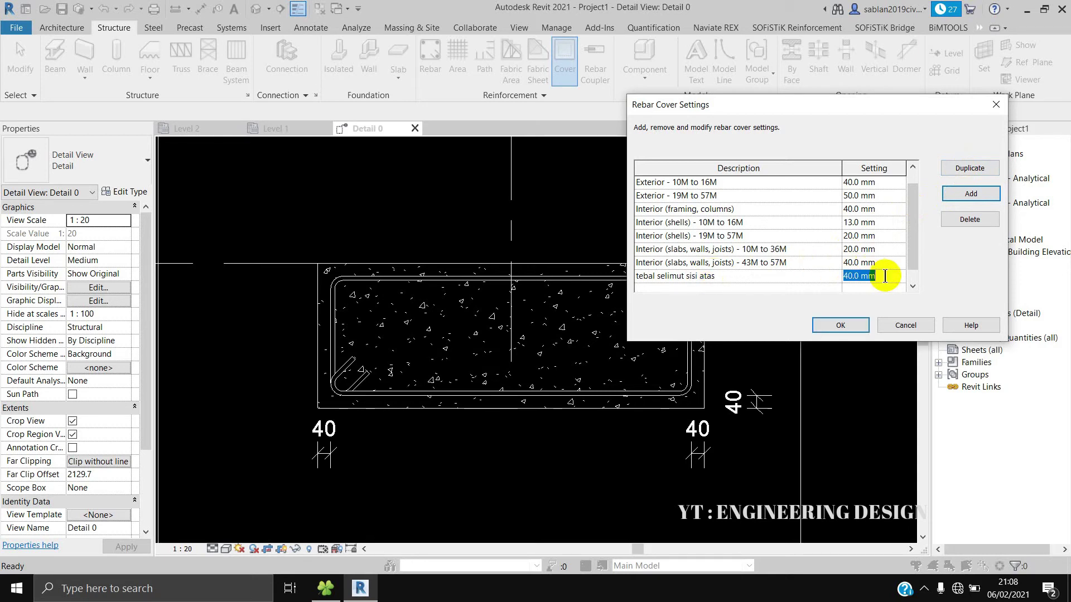
text(50)
Step: Add a rebar cover named 'tebal selimut sisi samping' at 60 mm
click(968, 194)
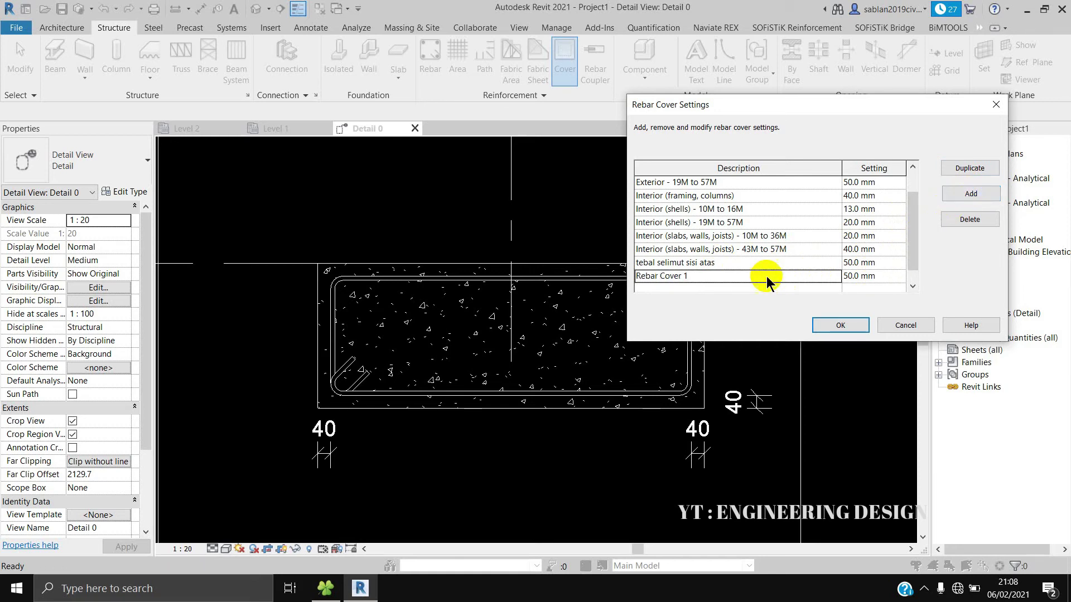
click(731, 272)
text(tebal selimut sisi samping)
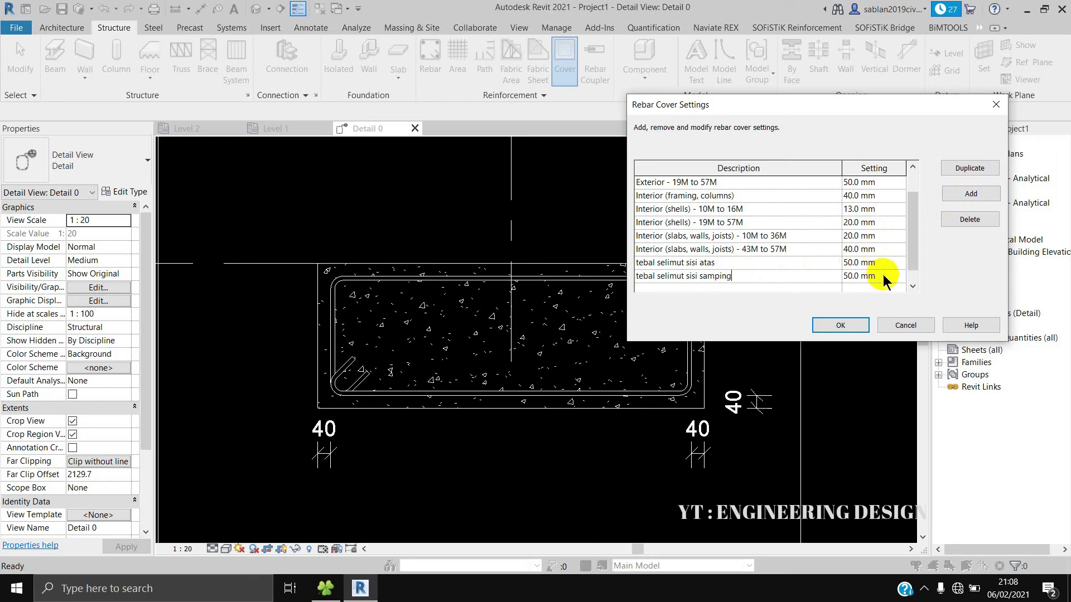
click(884, 277)
Step: Duplicate it as 'tebal selimut sisi bawah' at 70 mm and save the cover settings
click(967, 170)
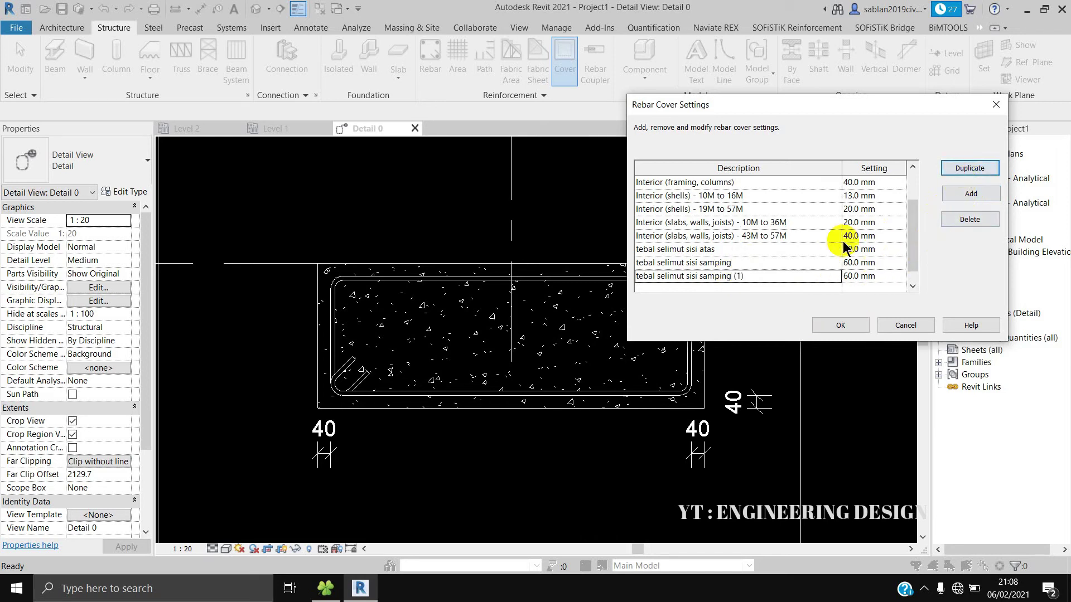
click(773, 273)
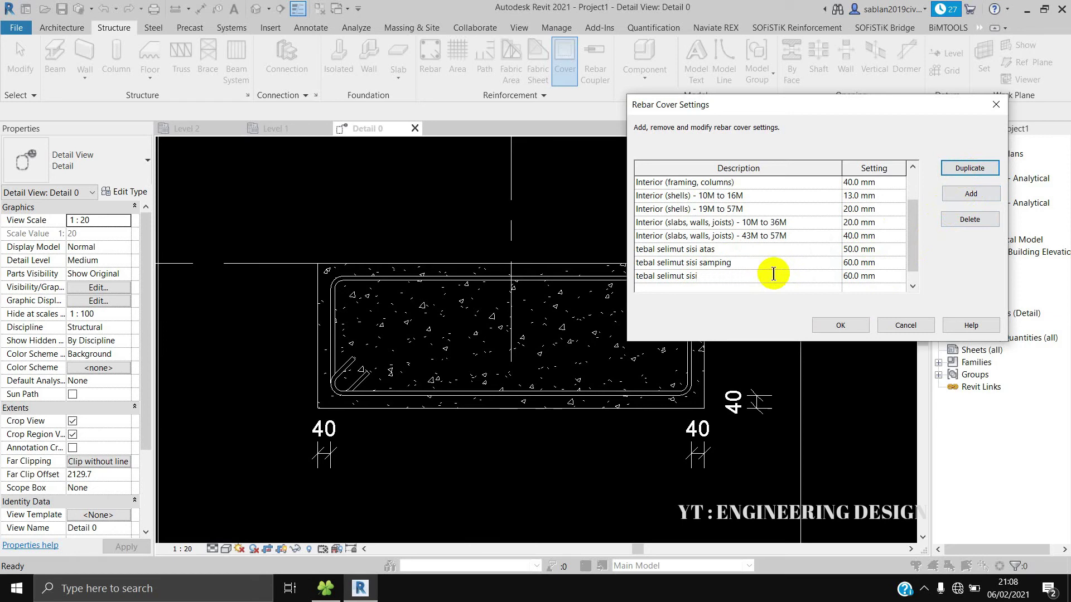
text(bawah)
click(887, 276)
text(70)
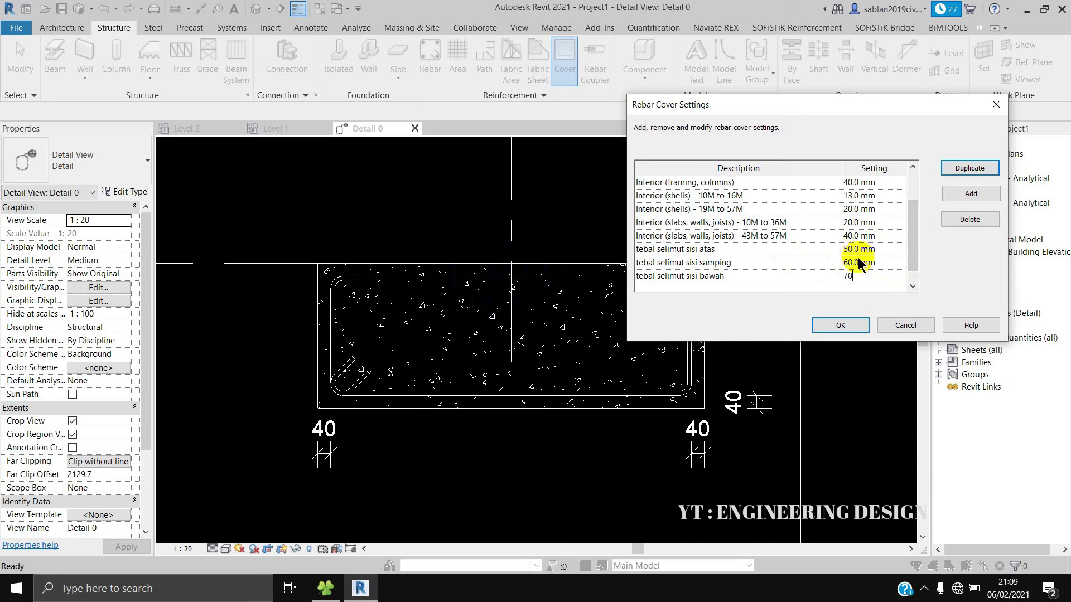
click(848, 323)
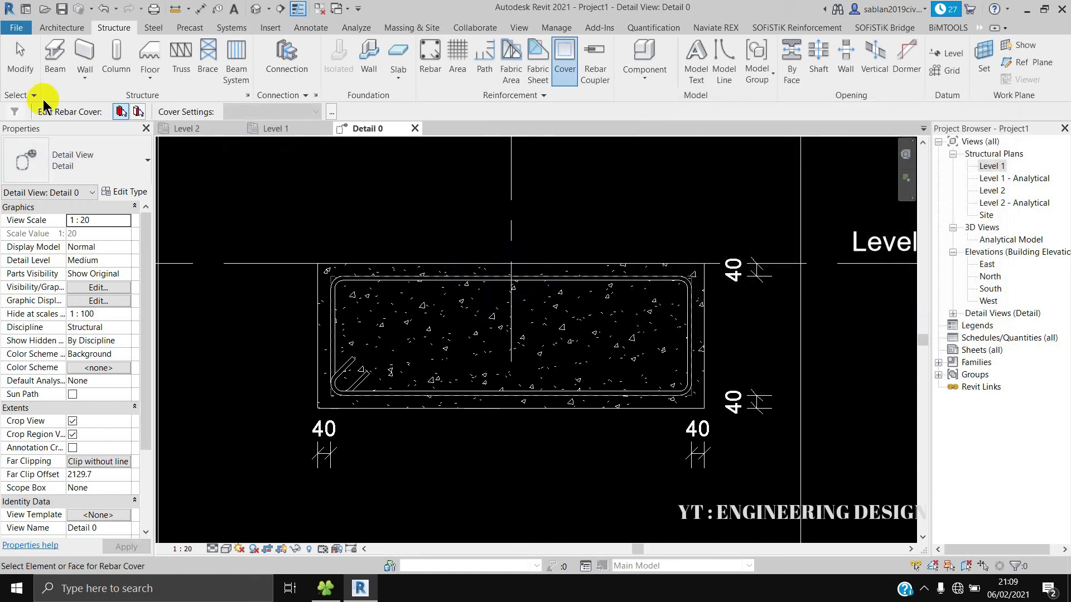
Step: Select the M_Footing-Rectangular footing to show its rebar cover properties
click(17, 63)
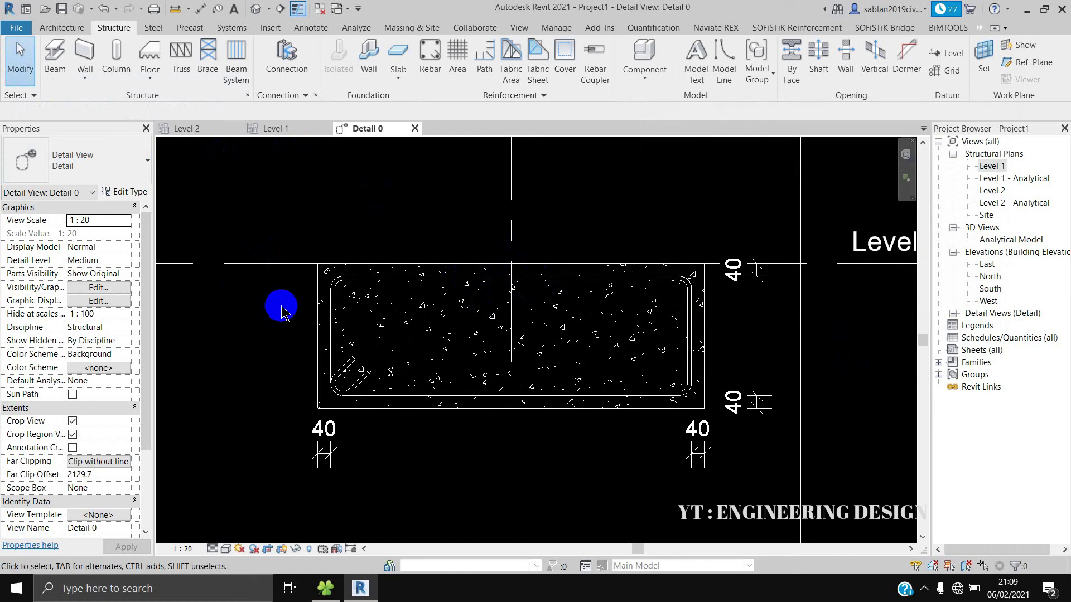
click(317, 298)
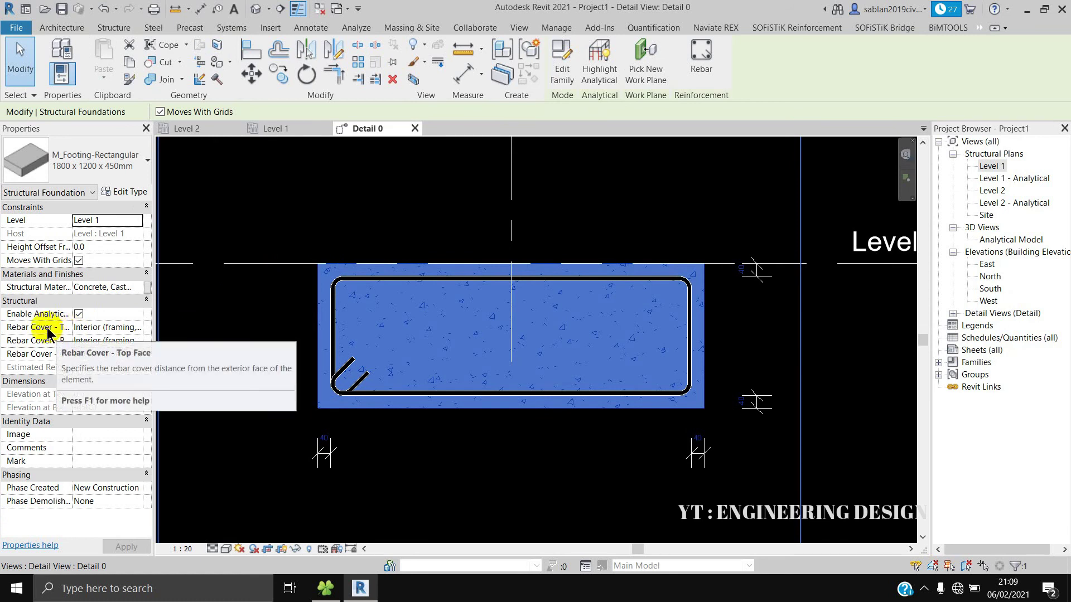
click(132, 329)
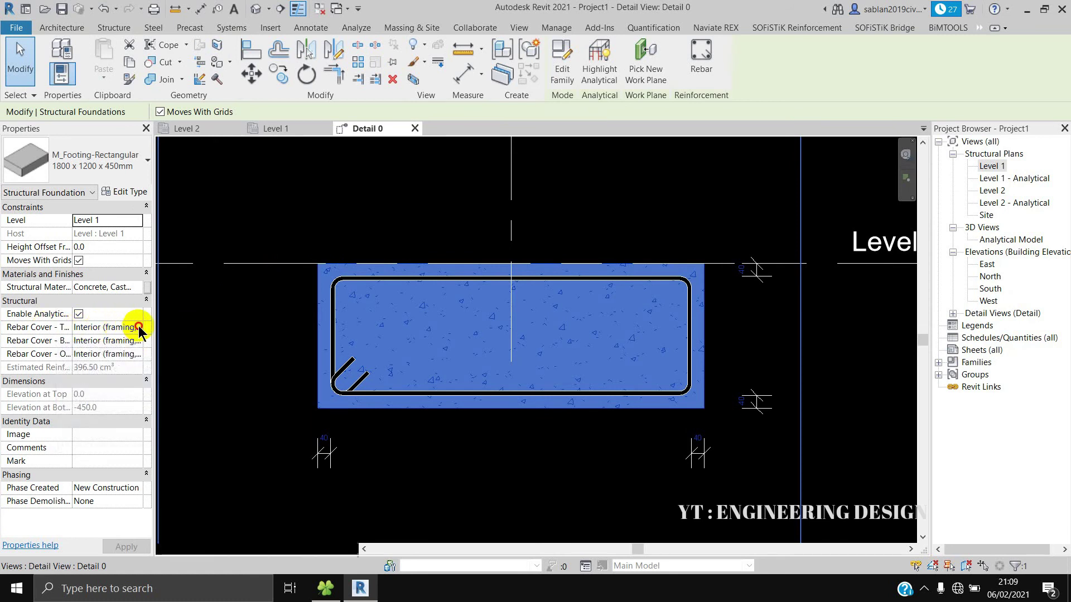
Step: Set the footing's top, bottom and other-face covers to tebal selimut sisi atas, sisi bawah and sisi samping, and apply
scroll(156, 366, down, 1)
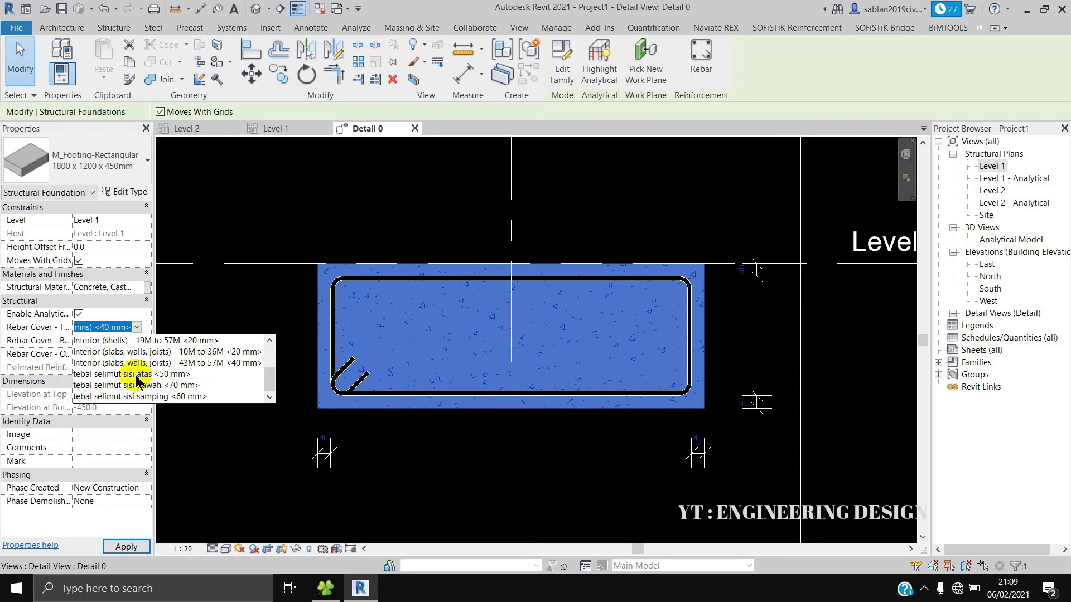
click(136, 376)
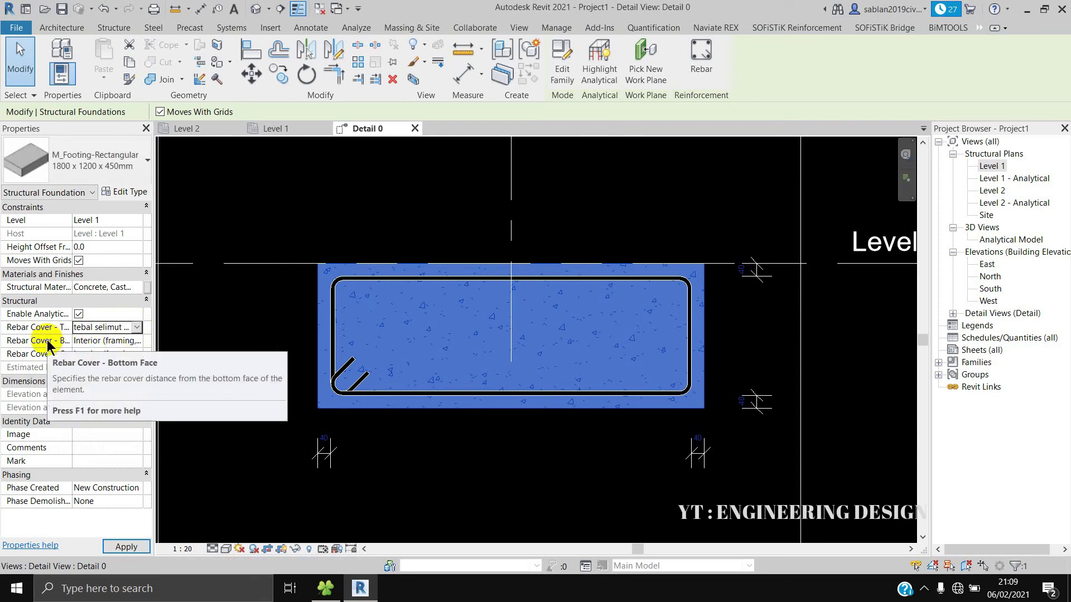
click(139, 342)
scroll(167, 385, down, 2)
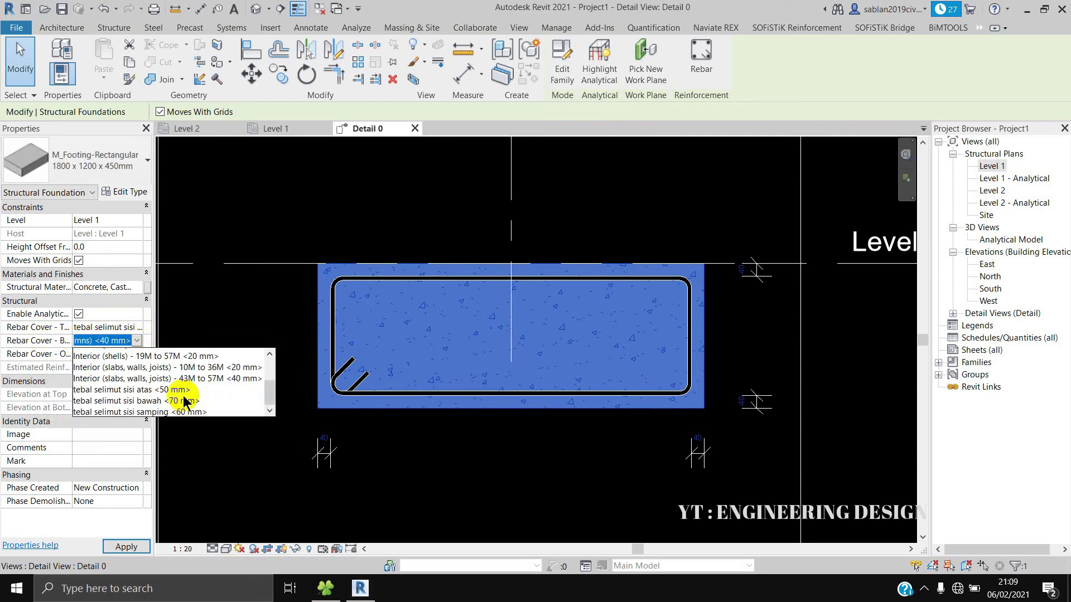
click(132, 399)
click(138, 354)
scroll(162, 402, down, 2)
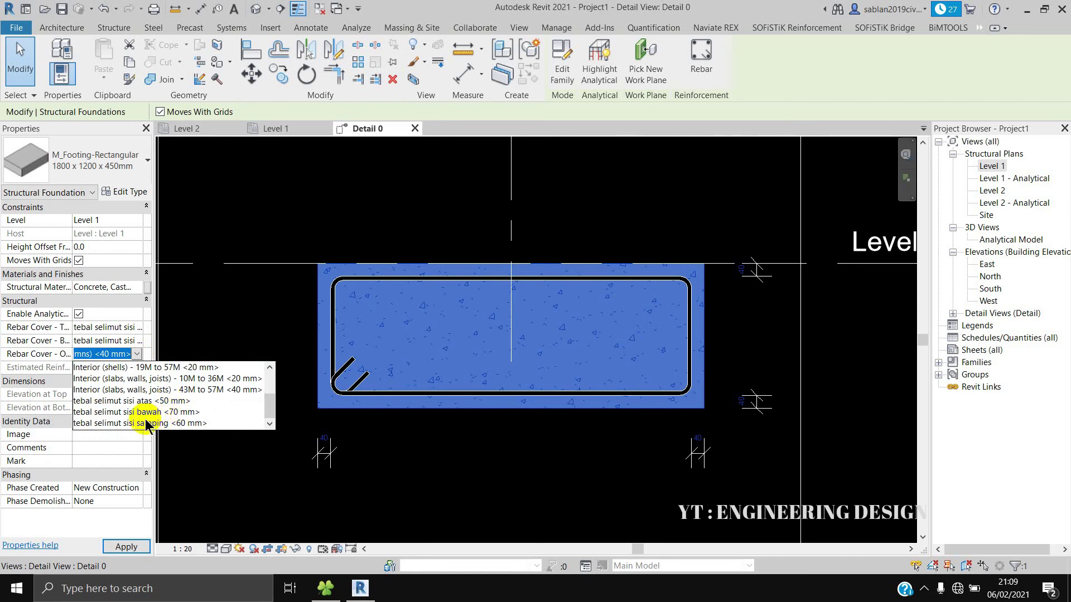
click(141, 424)
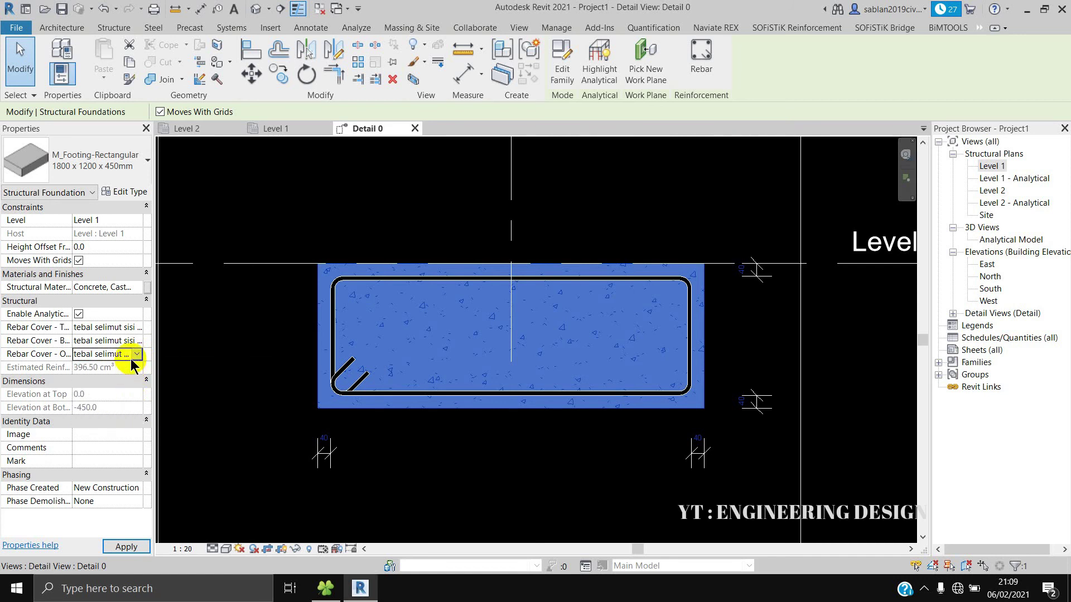
click(124, 548)
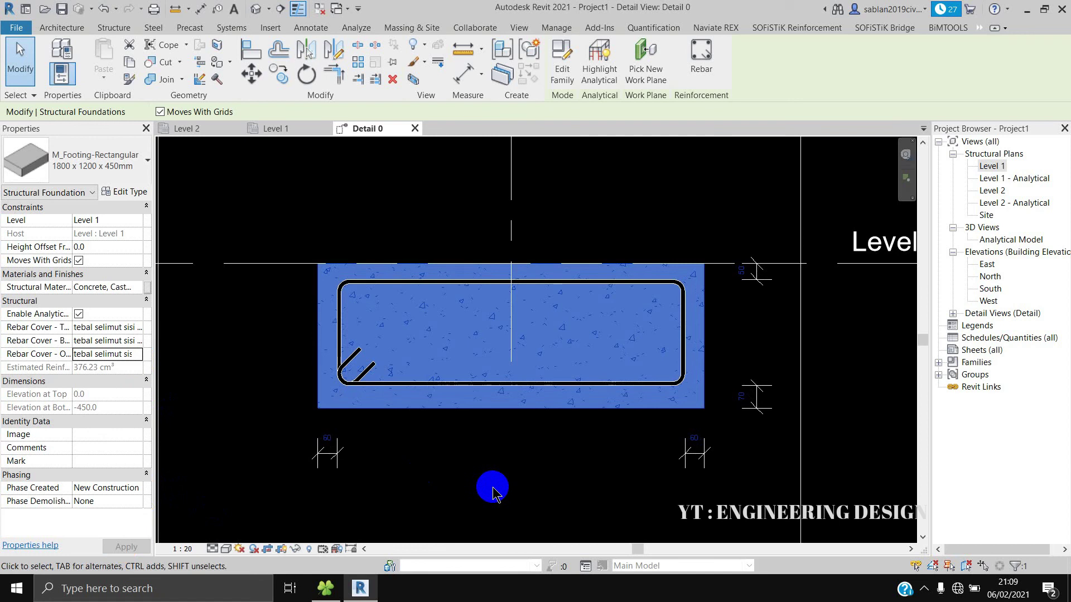
click(491, 490)
Step: Zoom in to check the cover dimensions read 50 top, 70 bottom and 60 per side
scroll(521, 485, up, 1)
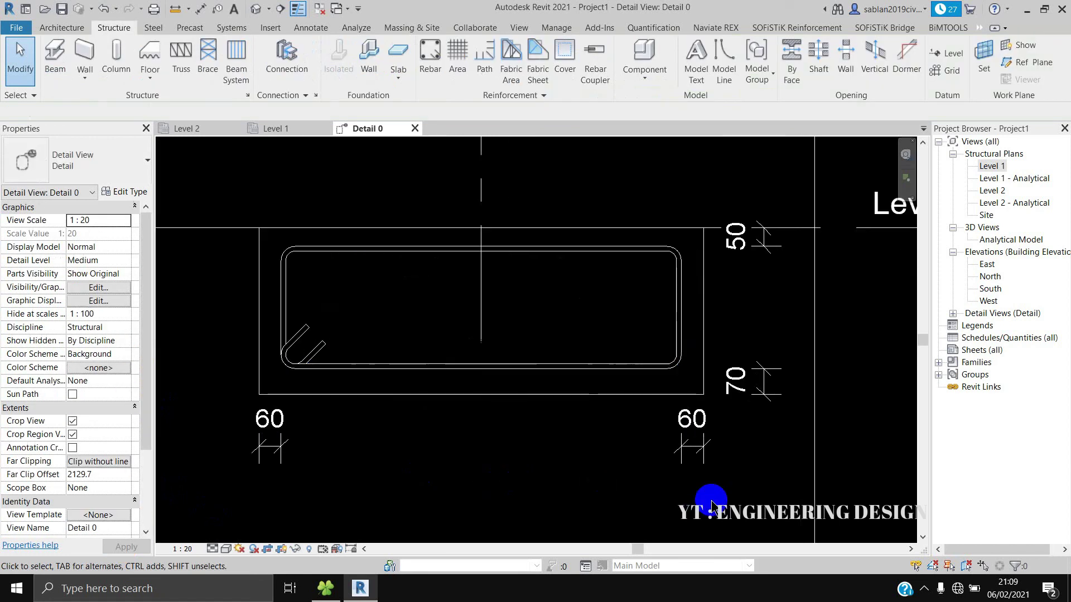
scroll(533, 478, up, 1)
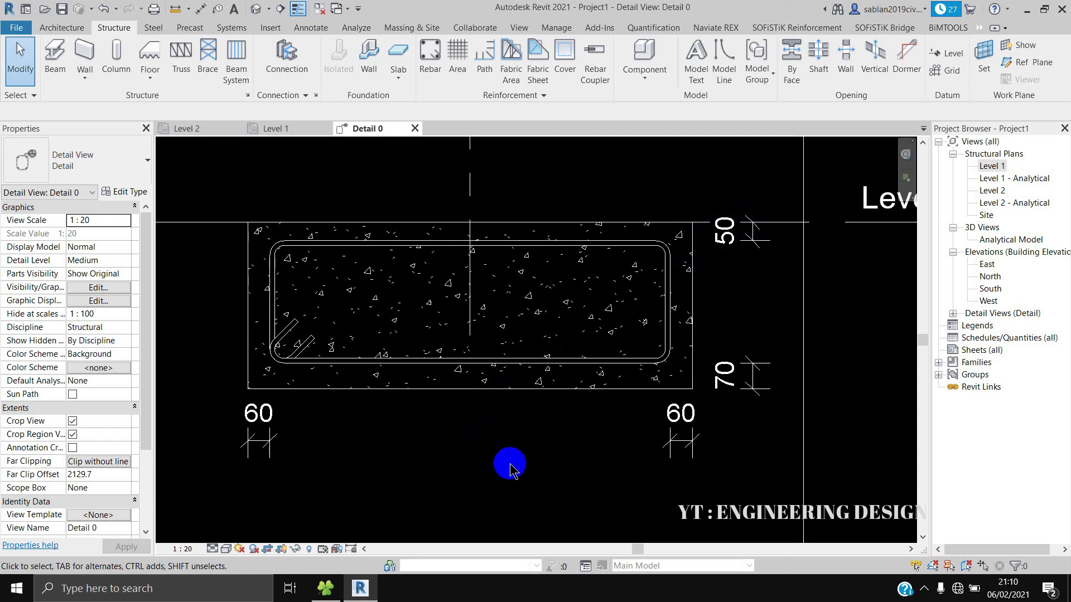
click(925, 594)
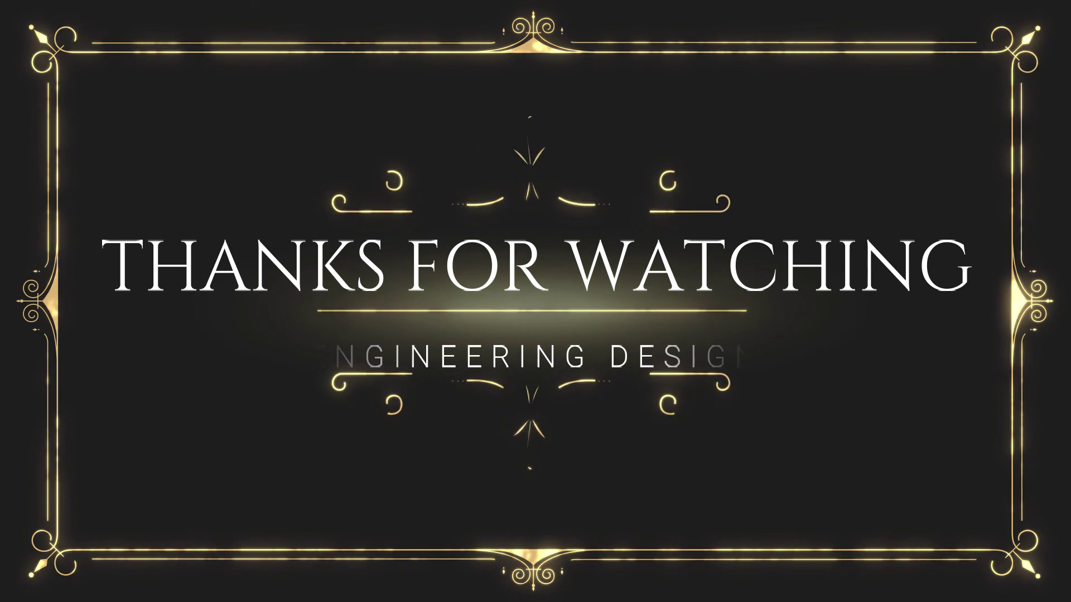